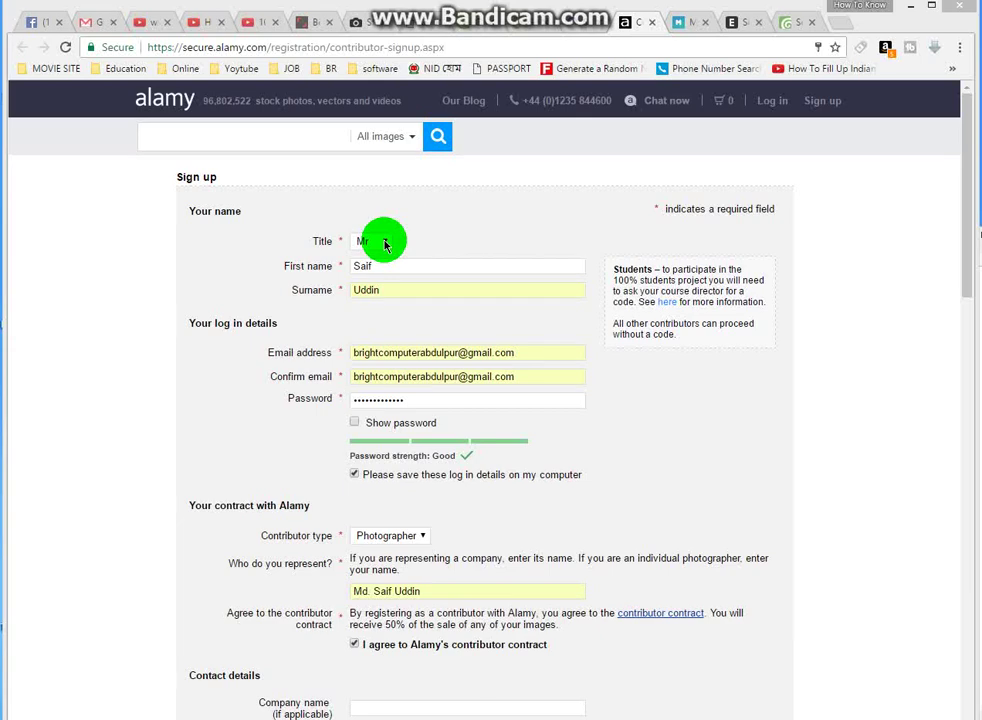
# Choose Mr as the title, review the name, e-mail and password entries, and keep Photographer.
pyautogui.click(384, 239)
pyautogui.click(416, 267)
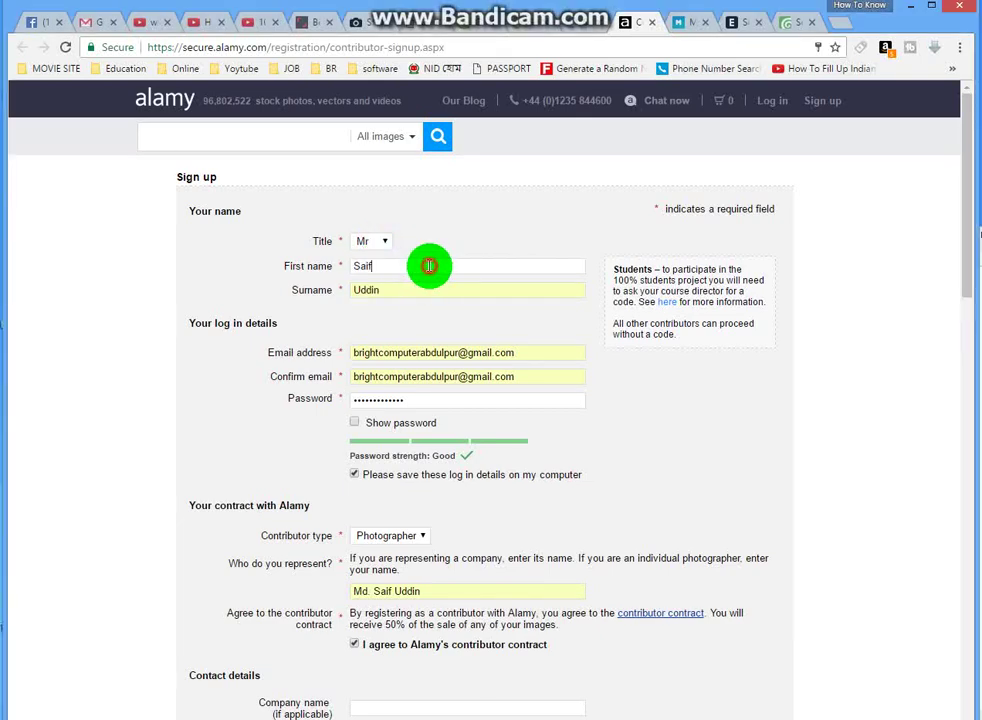
pyautogui.click(419, 286)
pyautogui.click(528, 350)
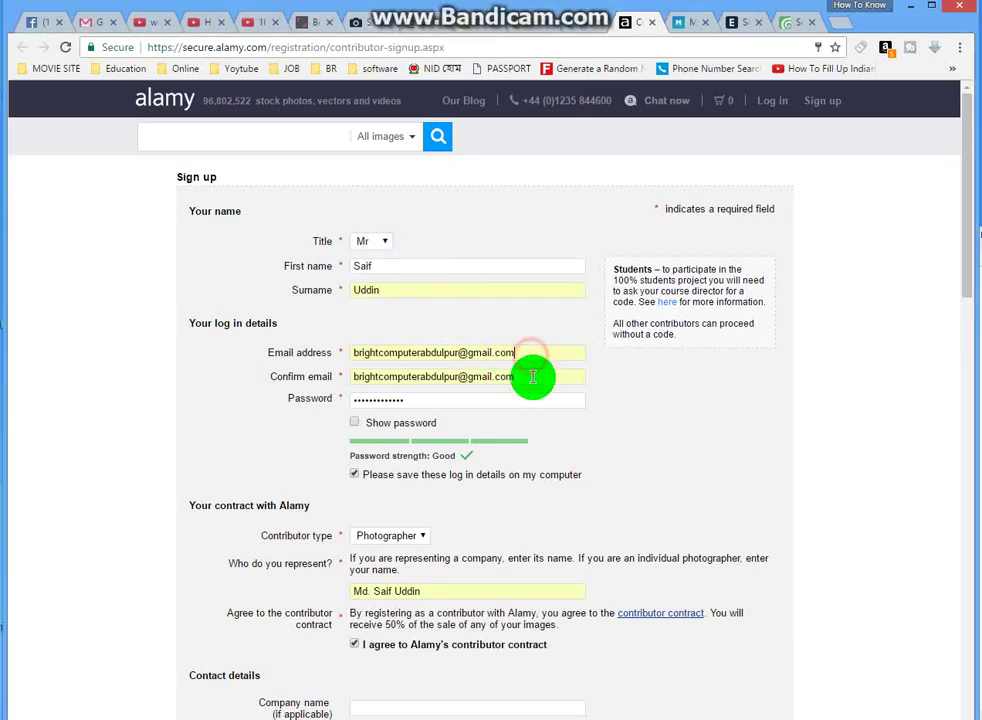
pyautogui.click(532, 377)
pyautogui.click(408, 399)
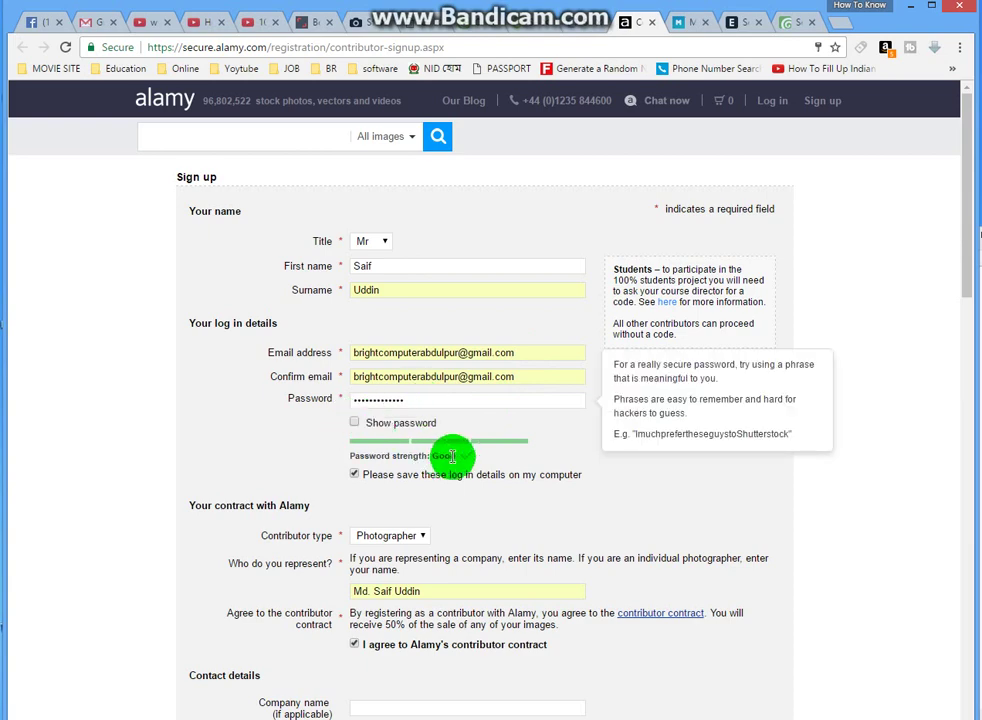
pyautogui.scroll(-3, 464, 407)
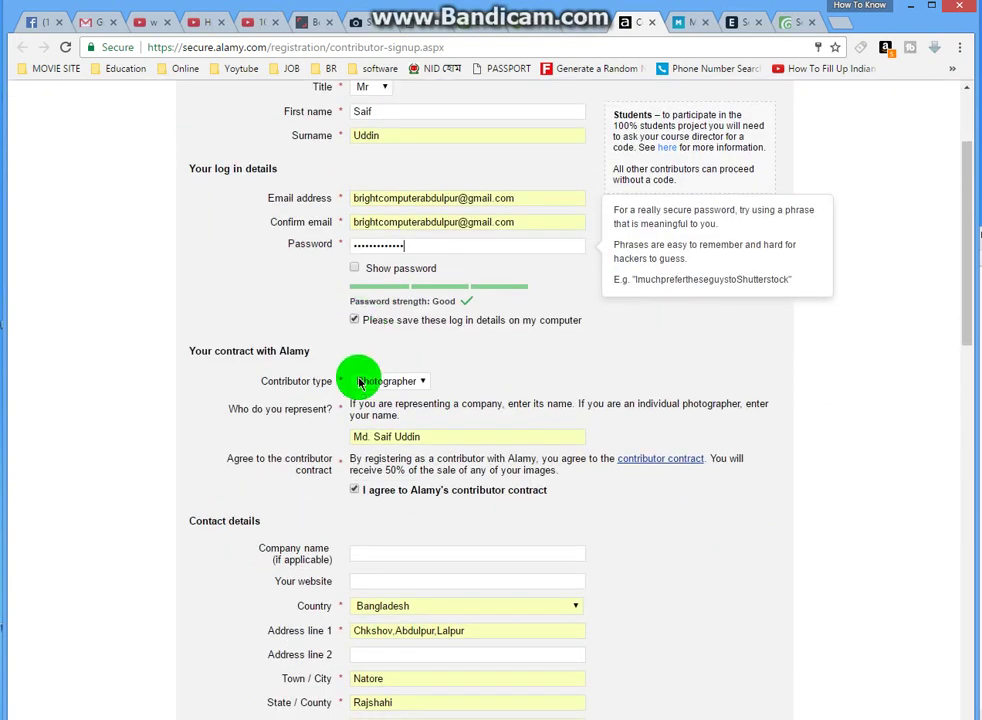
pyautogui.click(425, 385)
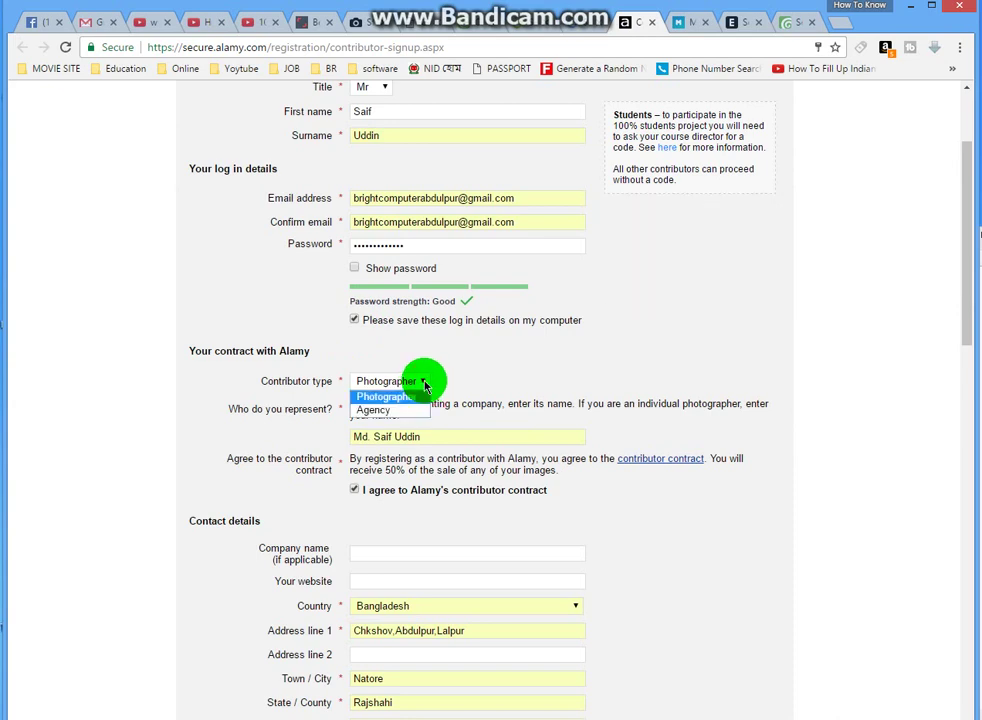
pyautogui.click(425, 385)
# Answer No to UK VAT registration and opt into the Distribution scheme.
pyautogui.scroll(-2, 480, 360)
pyautogui.scroll(-3, 450, 300)
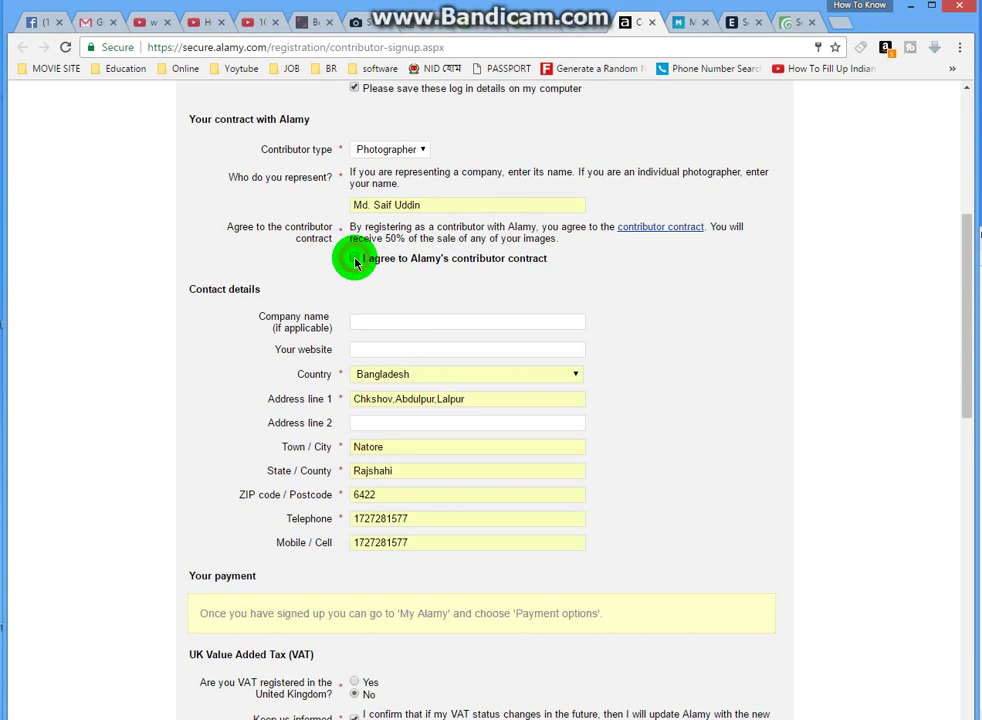
pyautogui.scroll(-2, 490, 308)
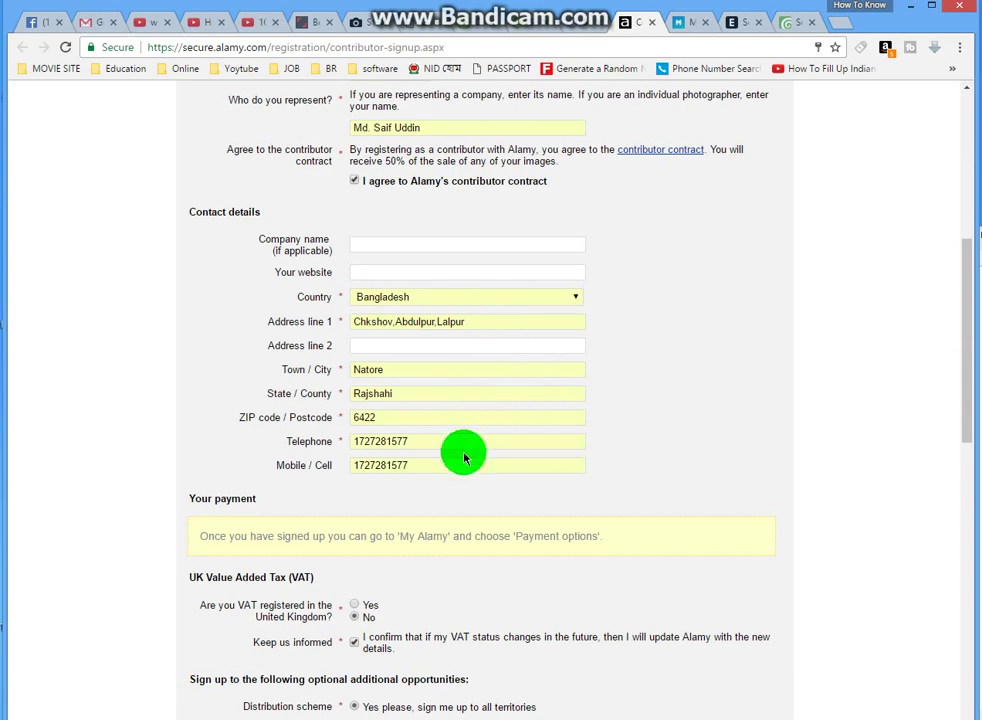
pyautogui.scroll(-2, 440, 390)
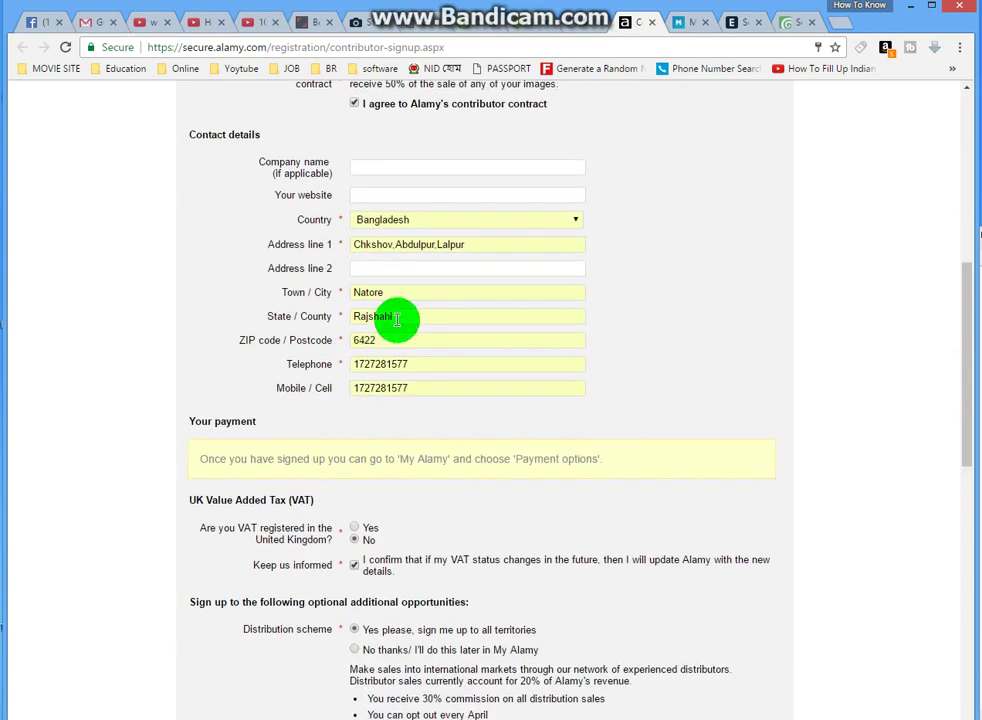
pyautogui.scroll(-4, 362, 384)
pyautogui.click(354, 385)
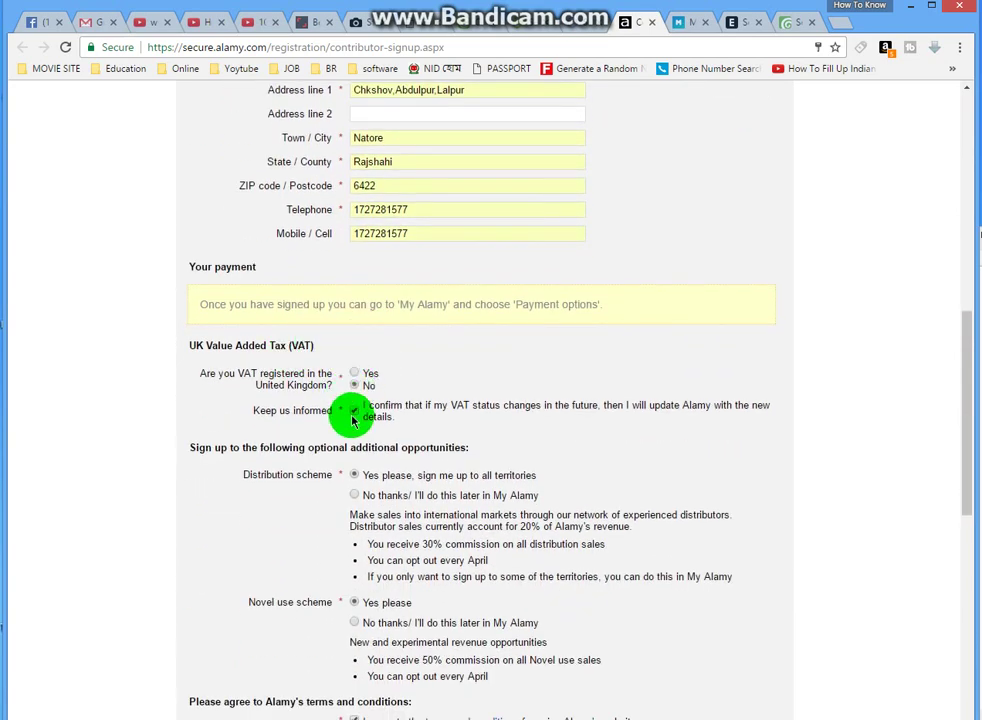
pyautogui.click(358, 483)
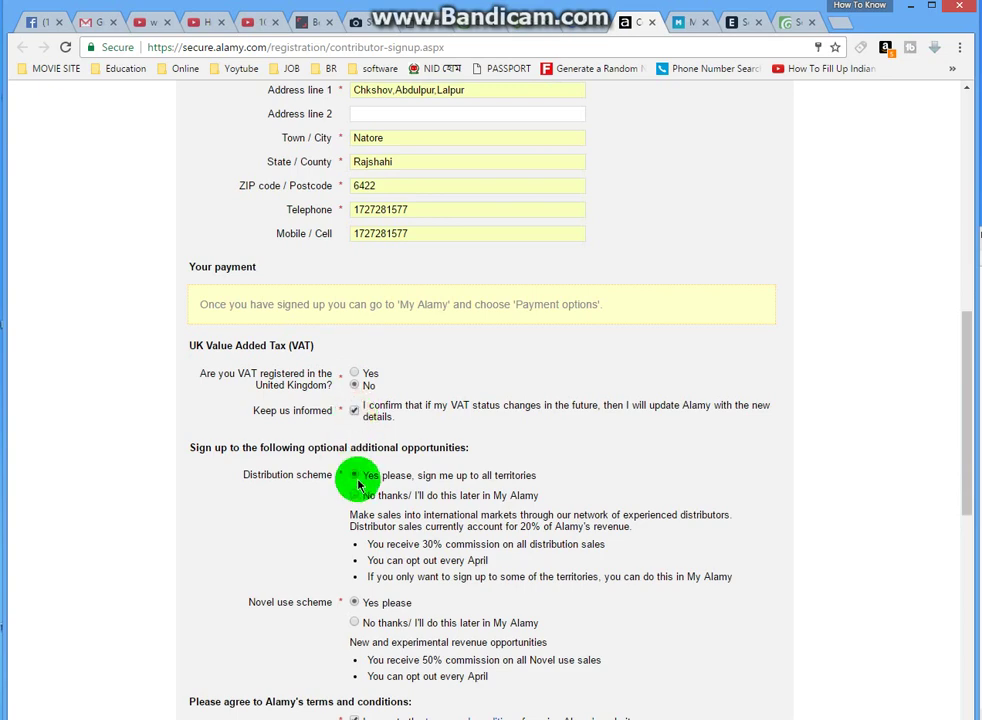
pyautogui.click(356, 495)
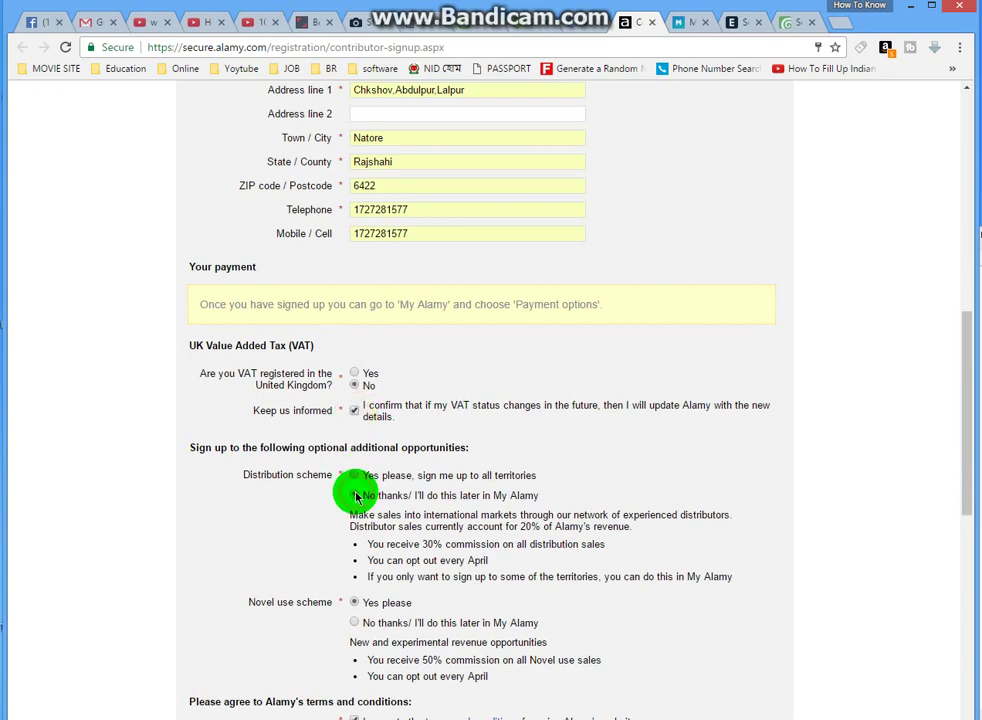
pyautogui.click(354, 475)
pyautogui.scroll(-2, 370, 480)
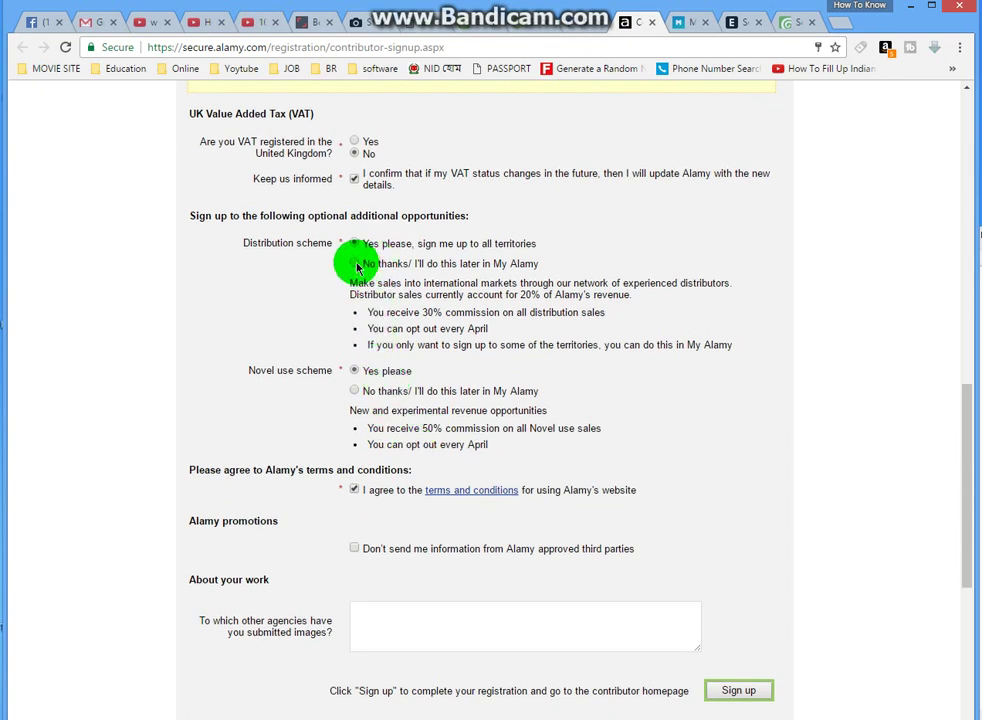
# Join Novel use, accept the terms, decline third-party mail, and submit the Alamy registration.
pyautogui.click(355, 371)
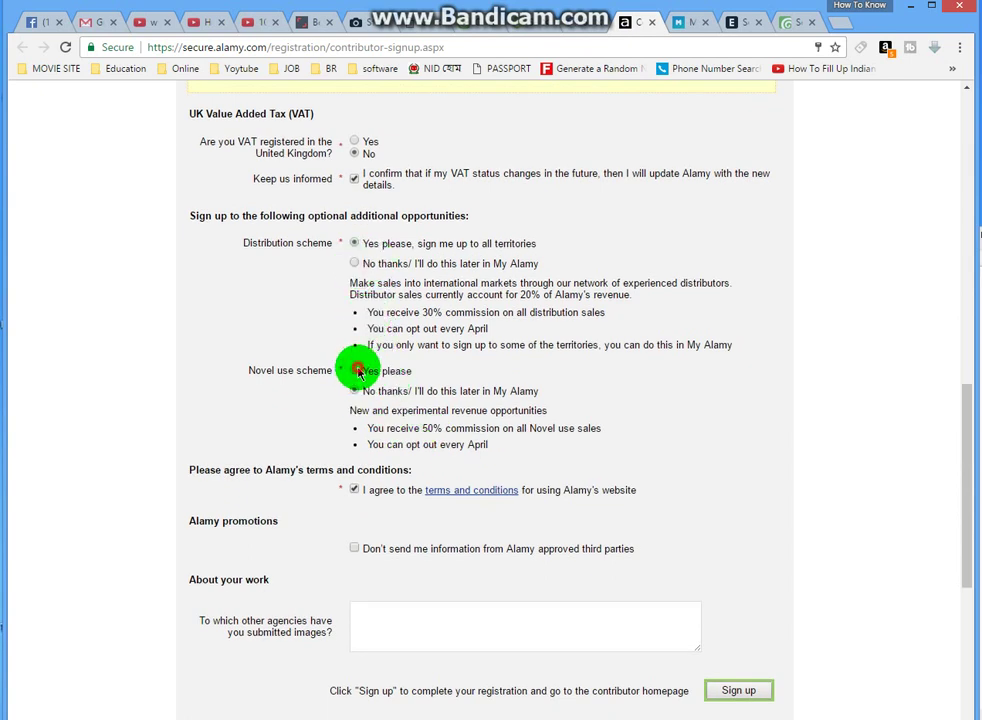
pyautogui.click(355, 490)
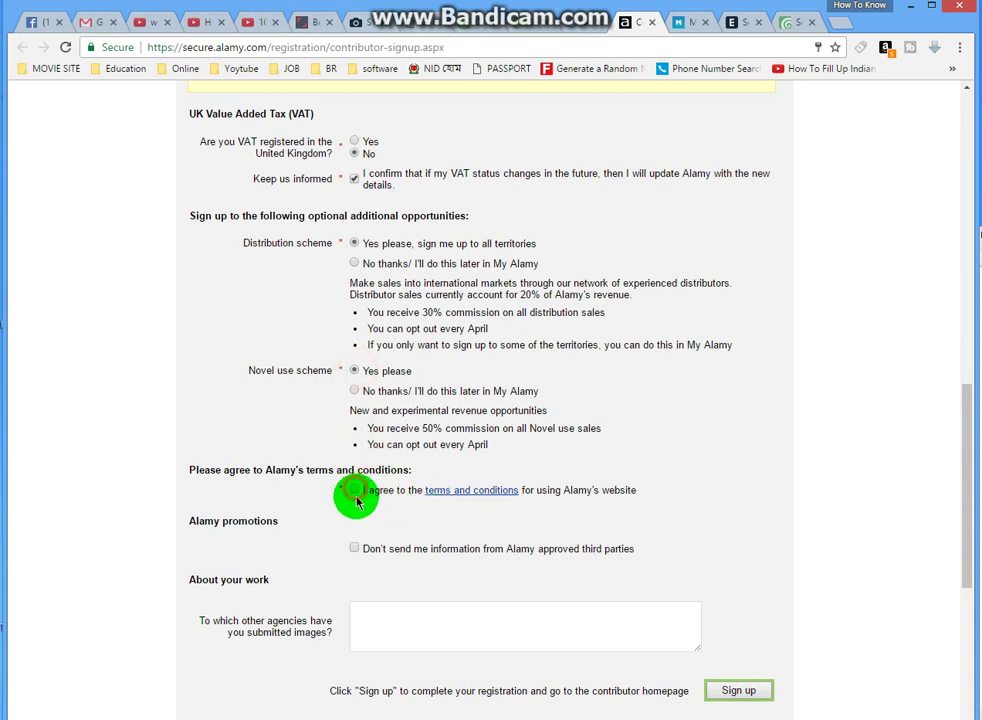
pyautogui.click(354, 549)
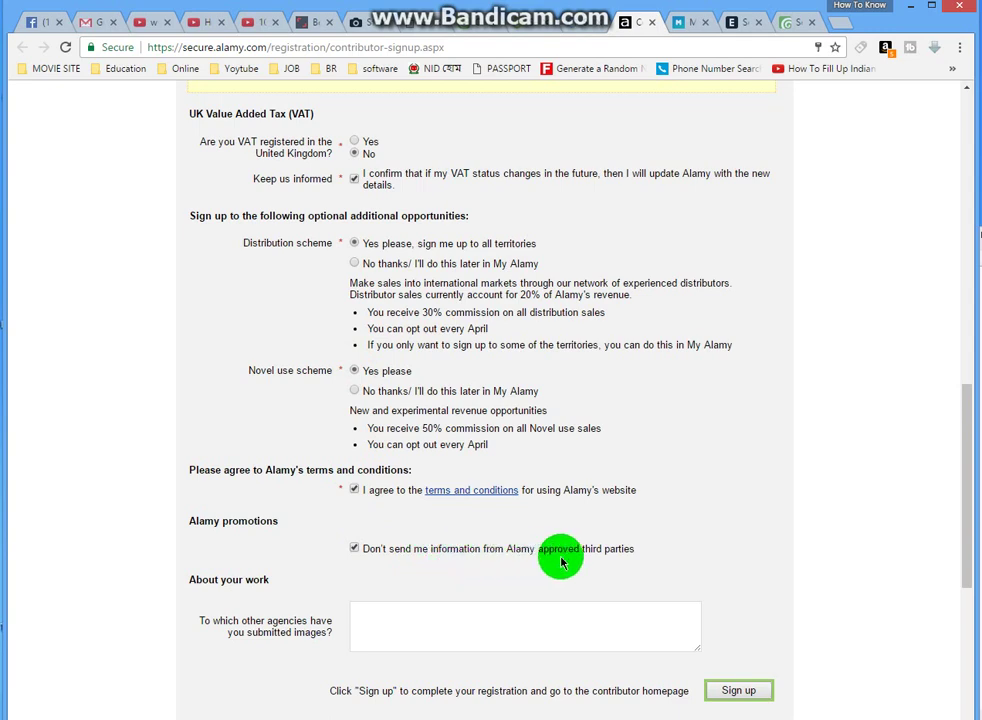
pyautogui.scroll(-3, 615, 555)
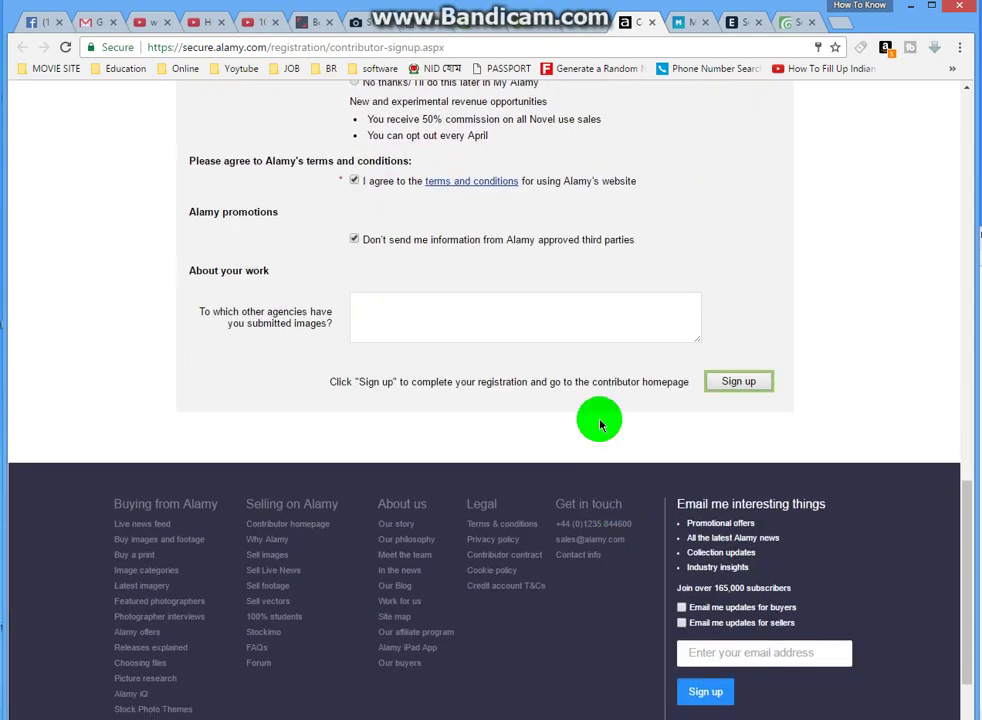
pyautogui.click(355, 241)
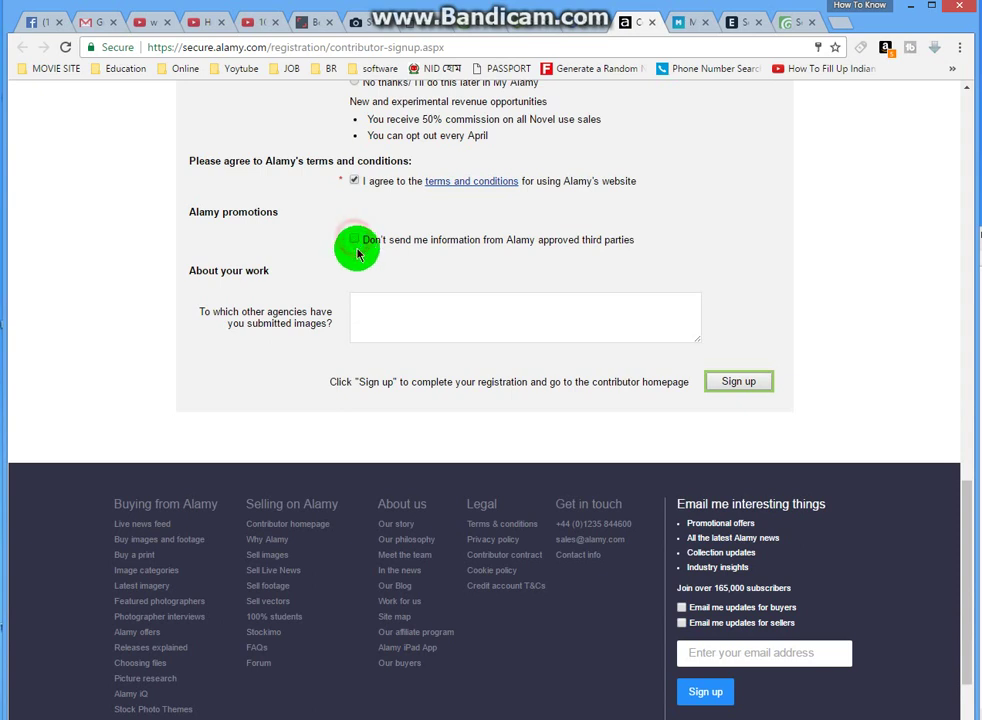
pyautogui.click(355, 240)
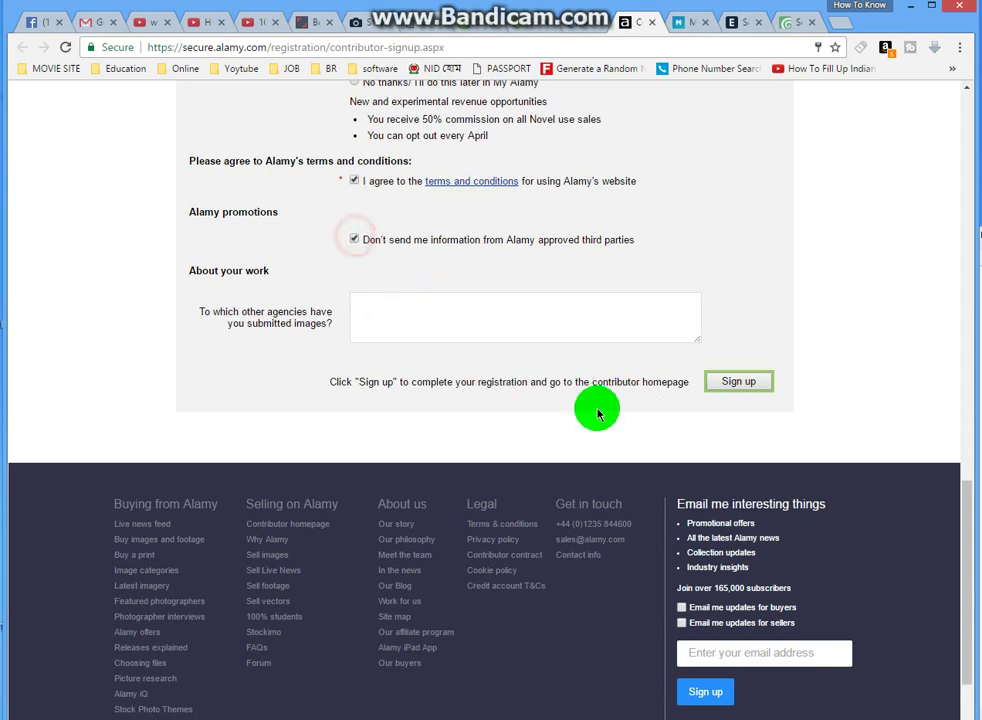
pyautogui.click(741, 384)
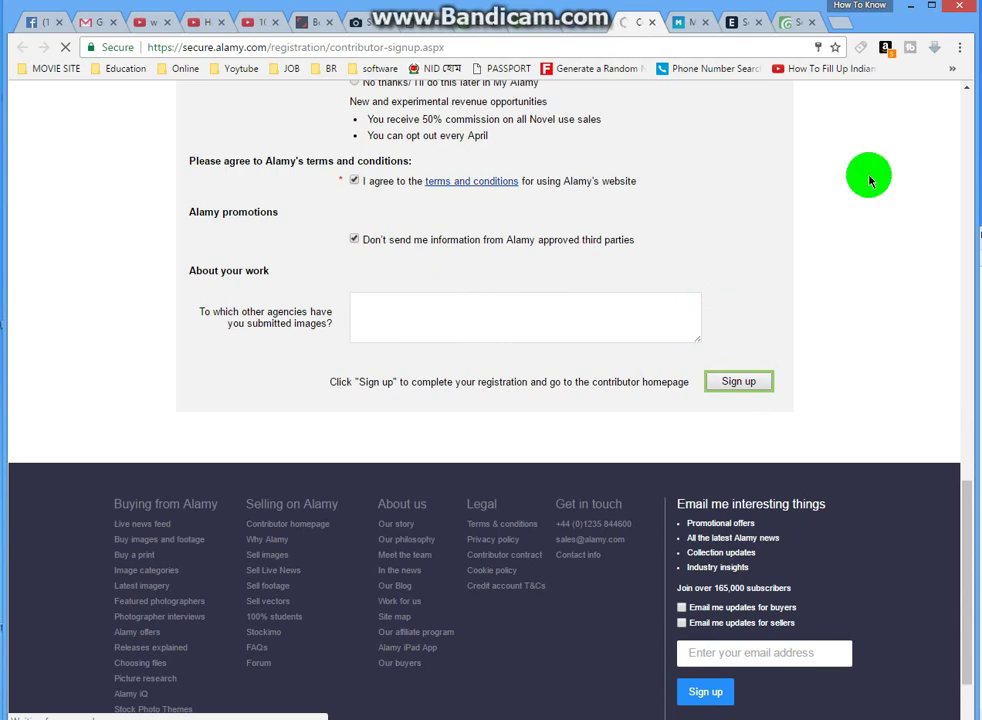
pyautogui.click(315, 22)
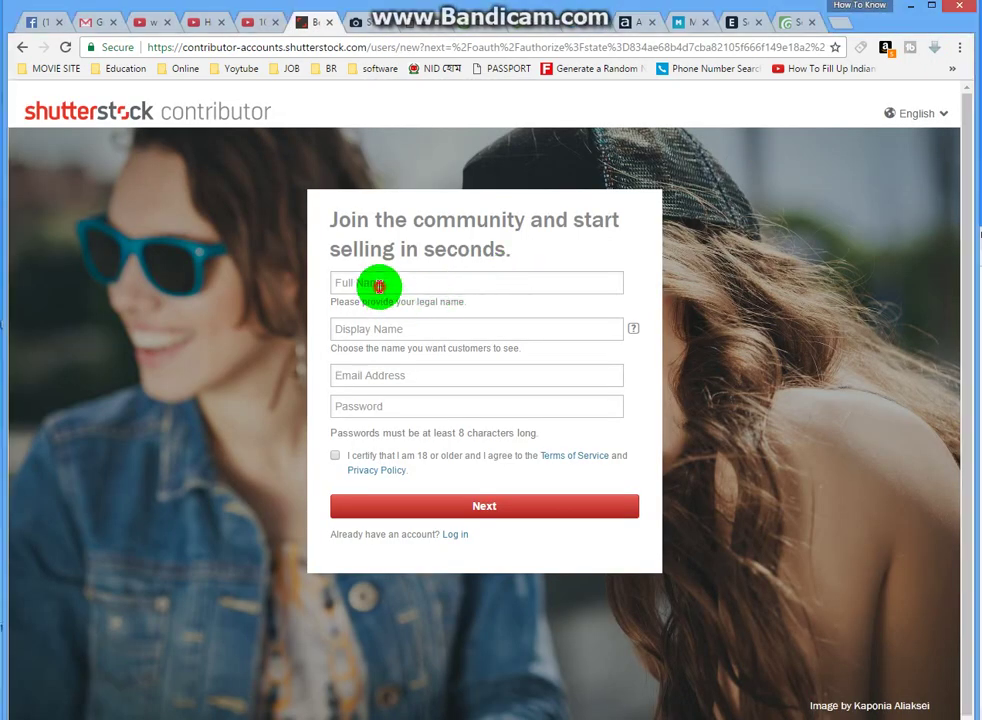
# Autofill the full name and e-mail, enter a password, and tick the age/terms certification.
pyautogui.click(380, 284)
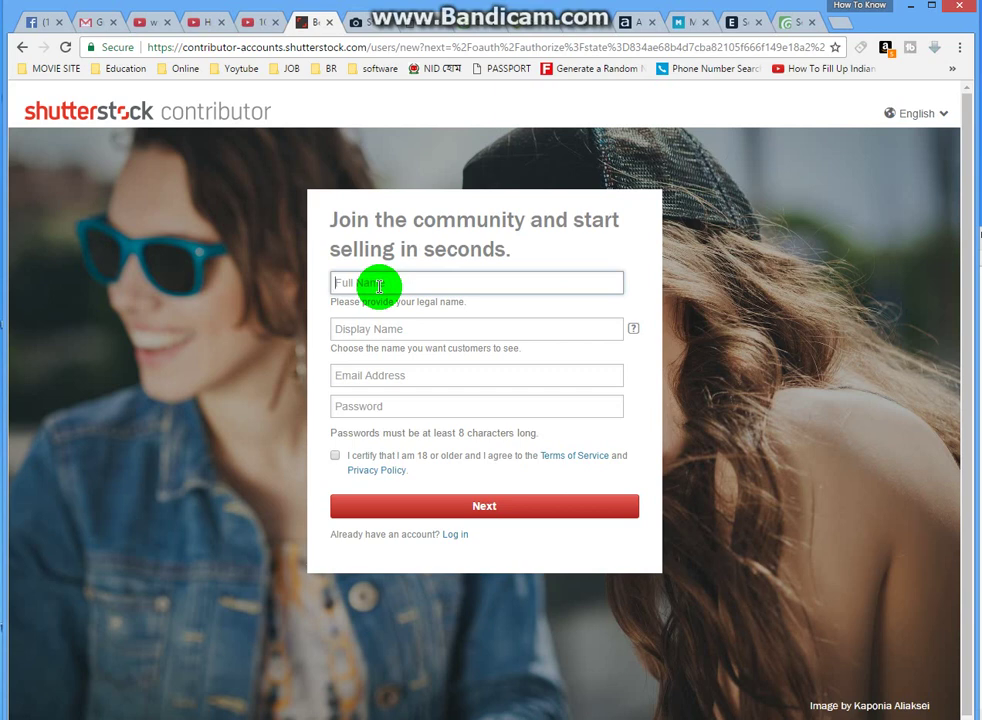
pyautogui.write('MD')
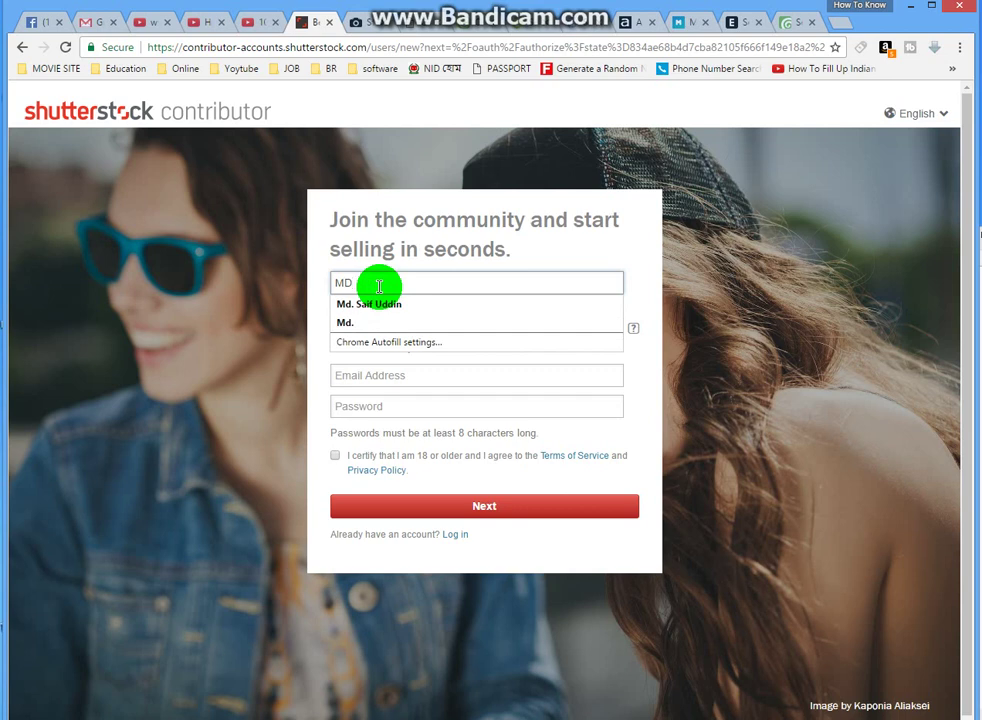
pyautogui.click(377, 303)
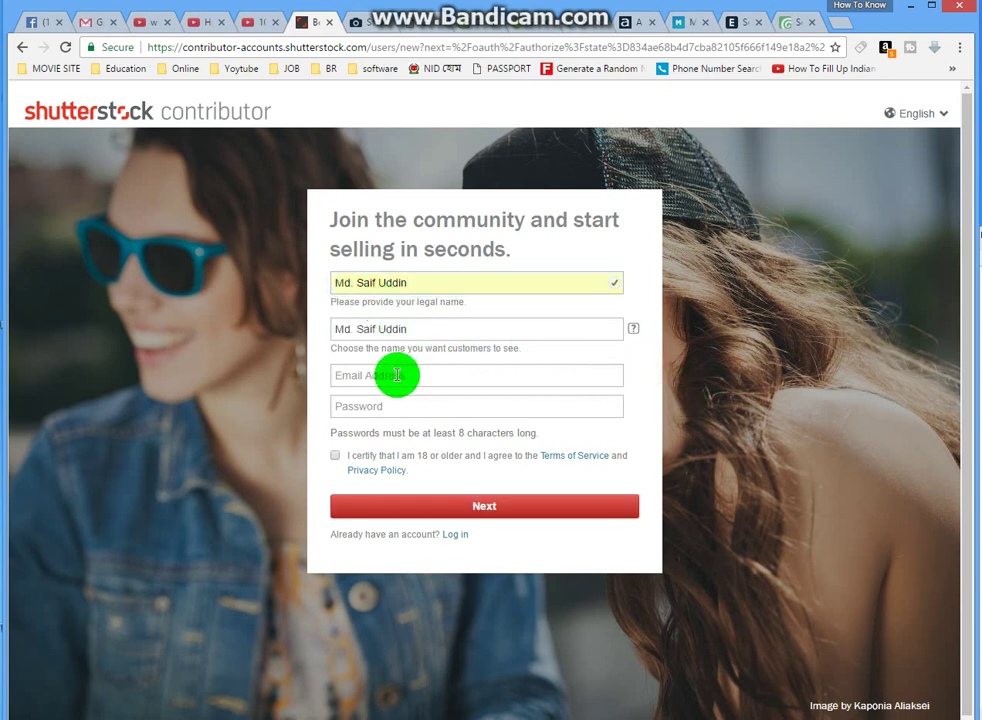
pyautogui.click(431, 376)
pyautogui.click(414, 393)
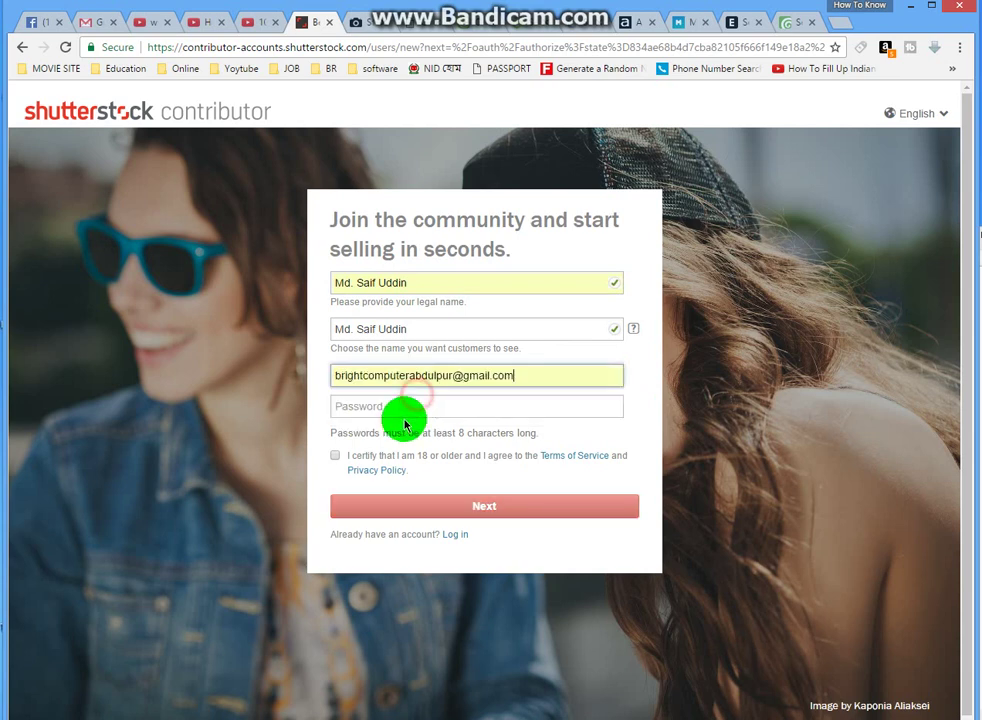
pyautogui.click(390, 406)
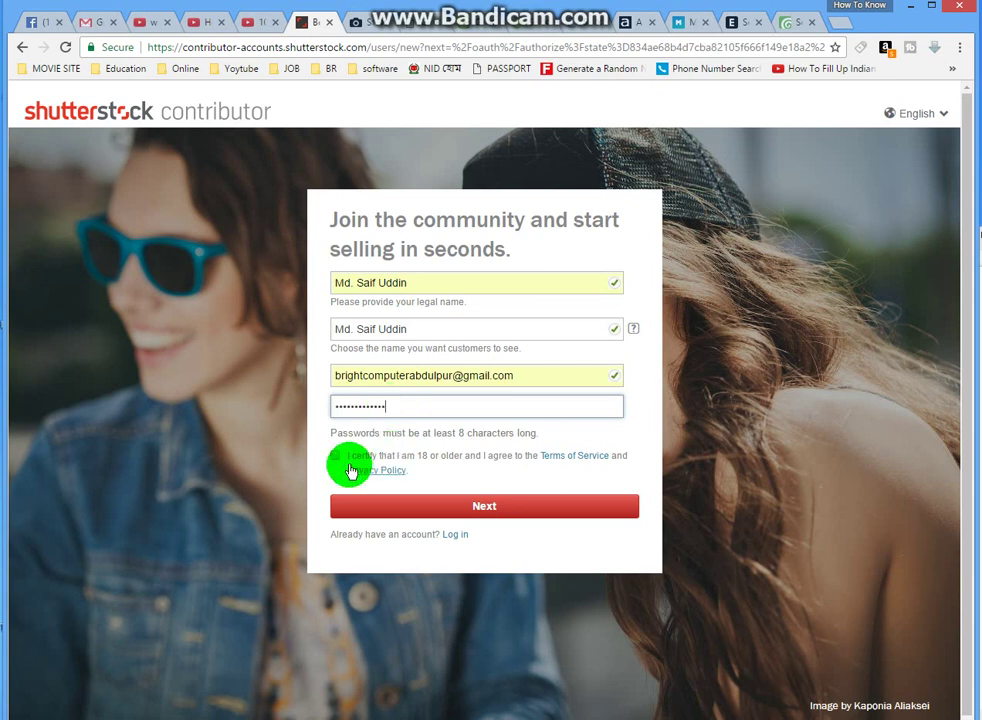
pyautogui.click(334, 455)
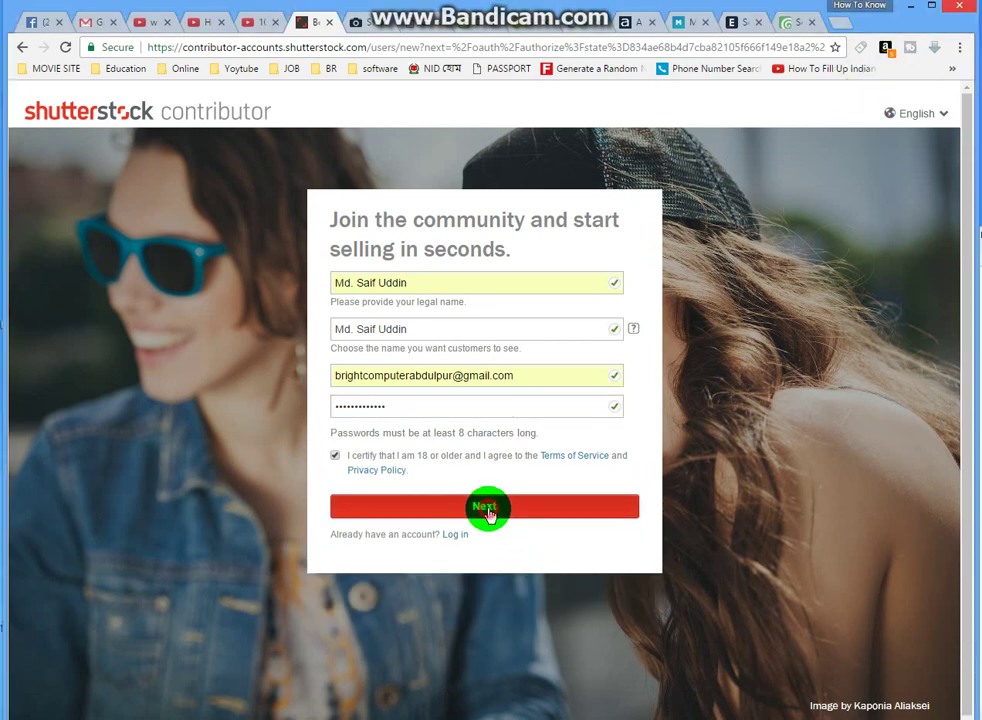
# Submit the join form to create the account, then go to the Gmail inbox.
pyautogui.click(486, 506)
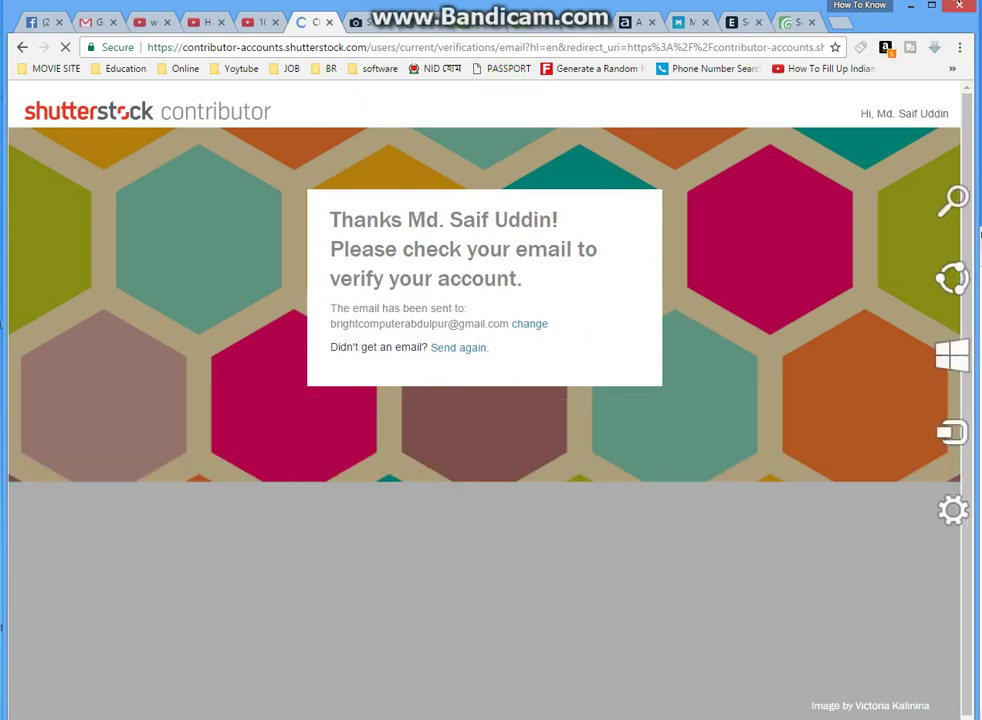
pyautogui.click(979, 235)
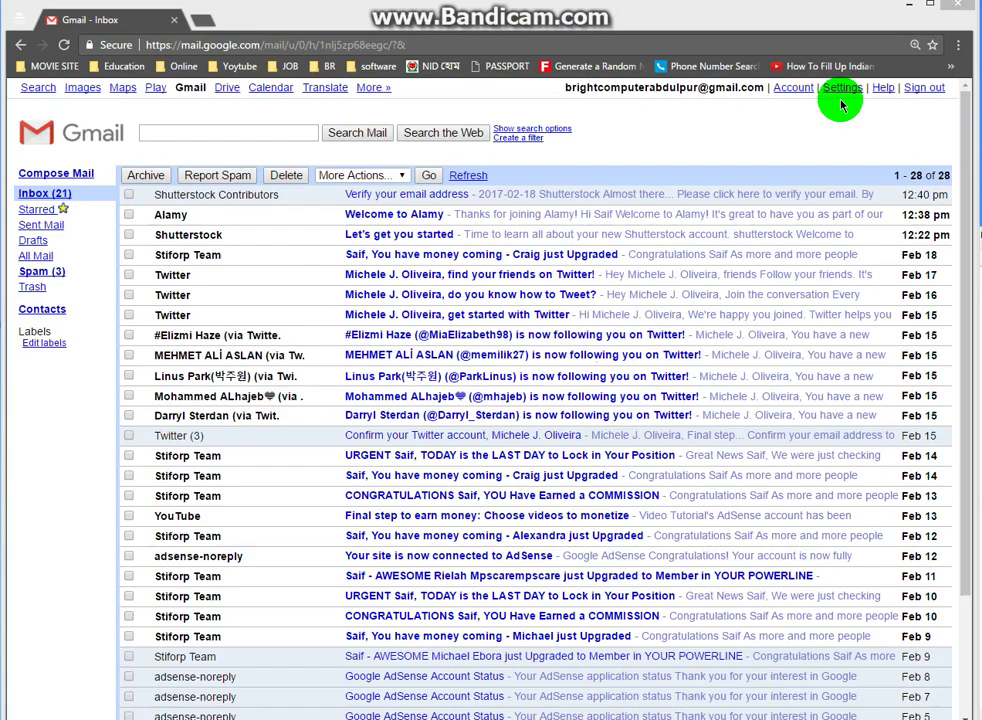
# Open the Shutterstock 'Verify your email address' message and follow its verification link.
pyautogui.click(436, 196)
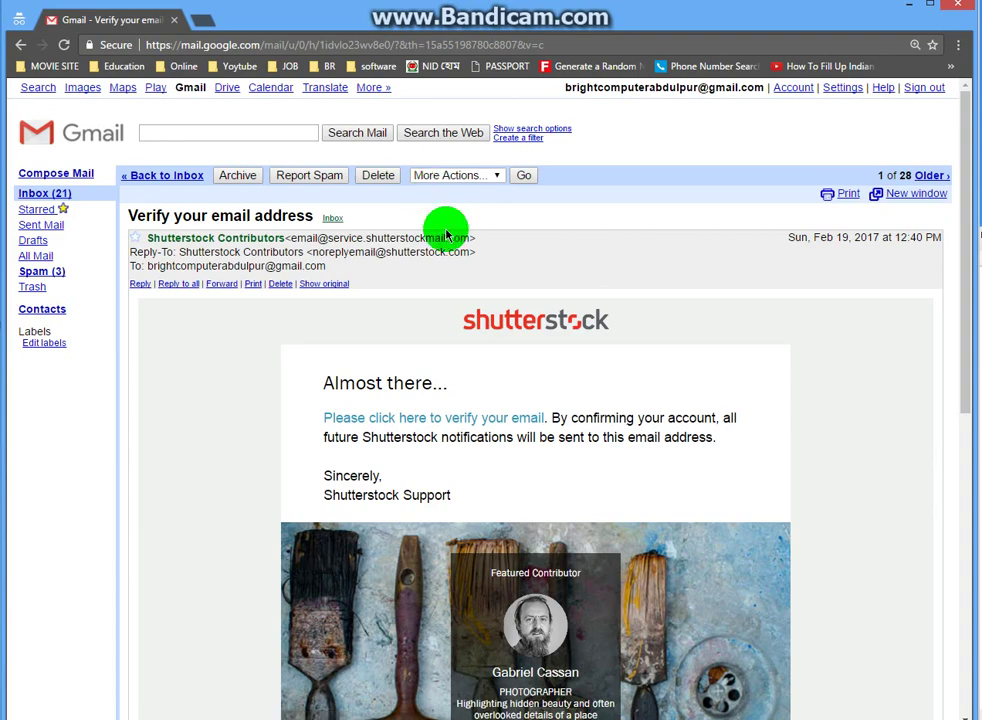
pyautogui.scroll(-3, 526, 360)
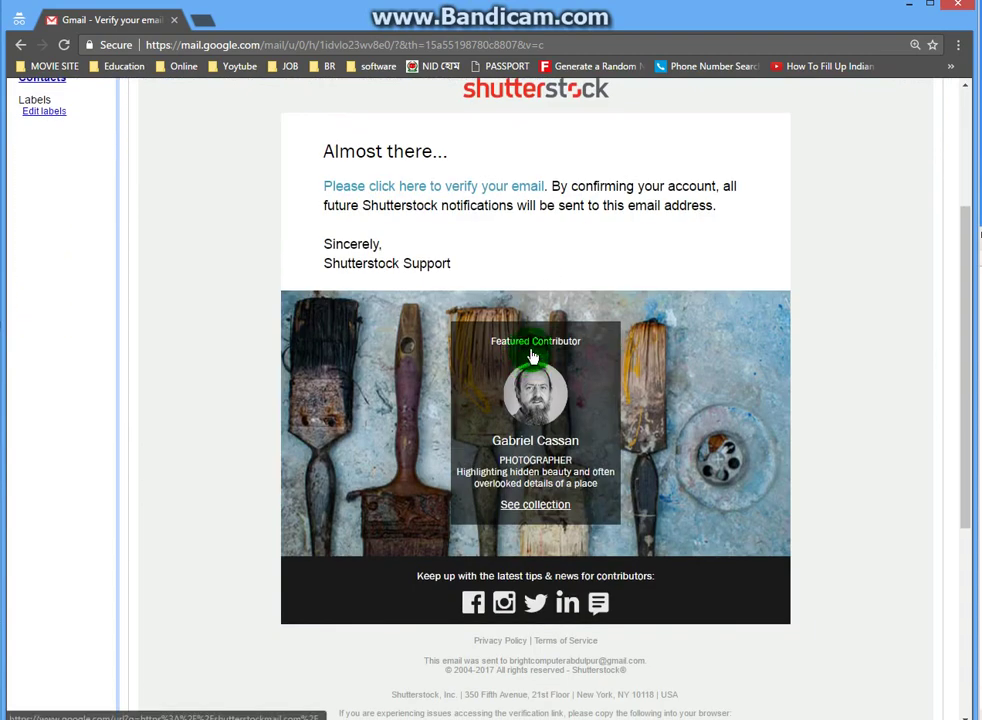
pyautogui.scroll(3, 533, 357)
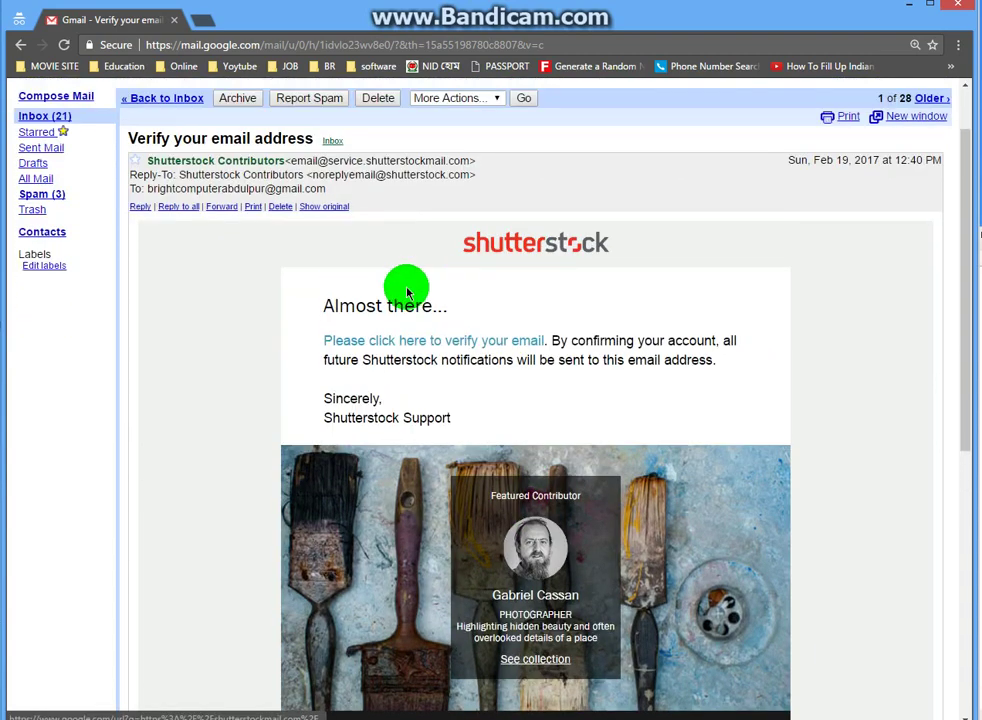
pyautogui.click(505, 342)
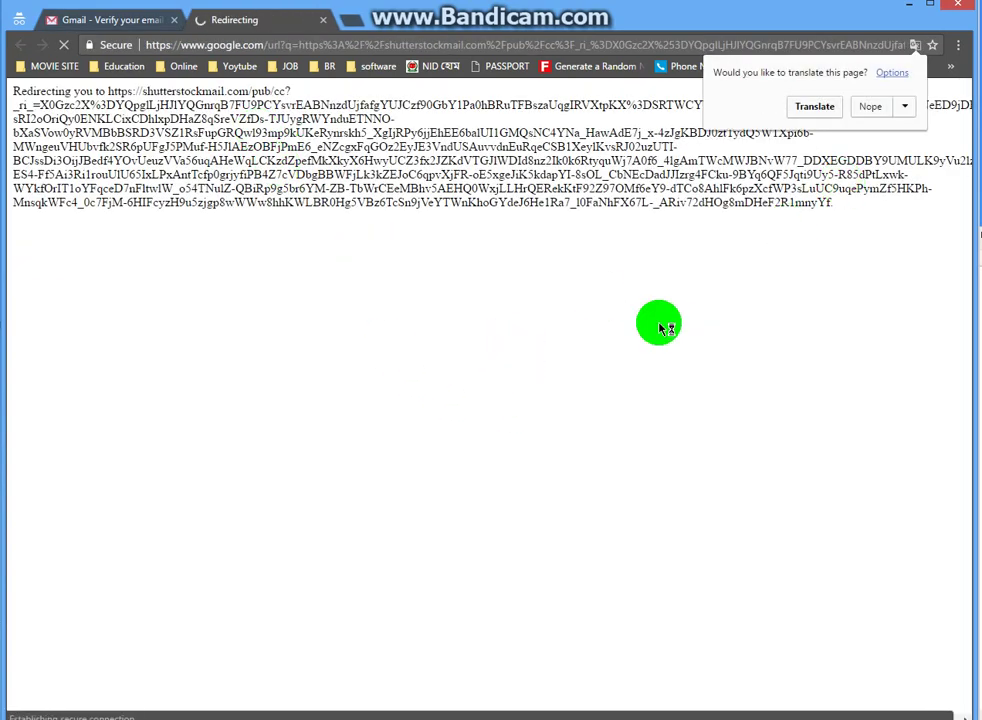
# Decline translating the page and continue past the email-verified confirmation.
pyautogui.click(892, 278)
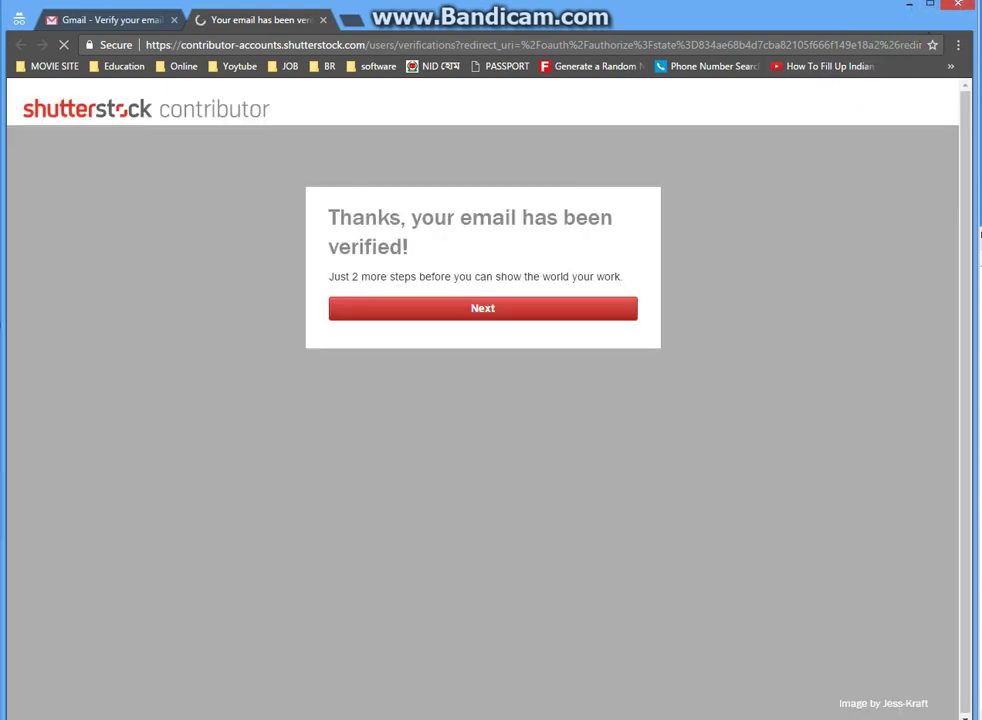
pyautogui.click(483, 313)
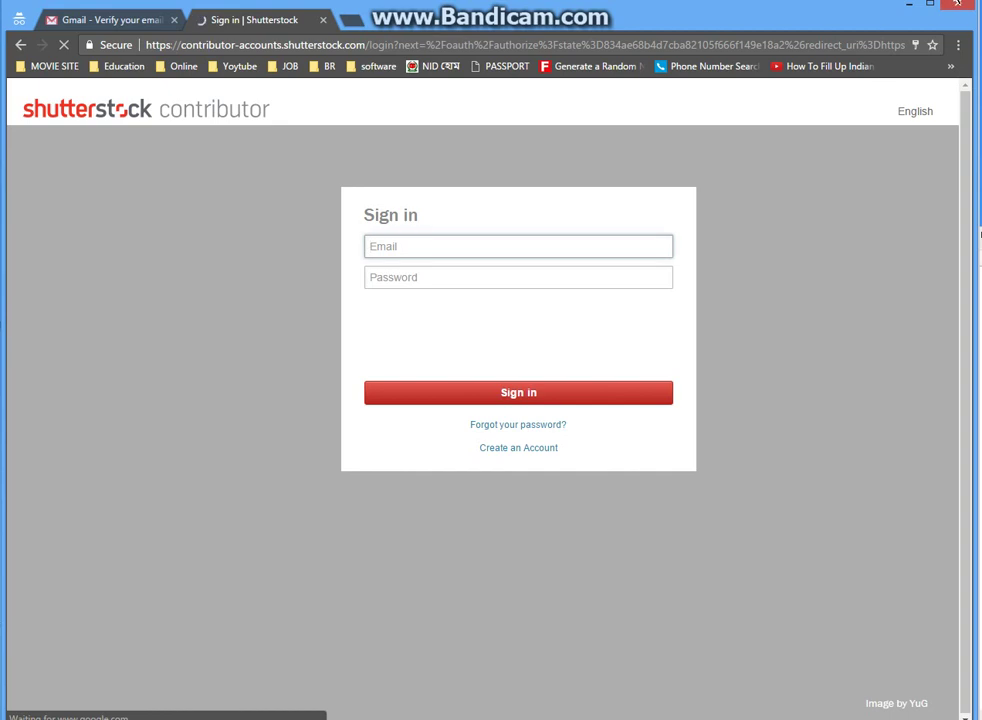
# Fill the sign-in form with the saved login and start the reCAPTCHA check.
pyautogui.click(421, 248)
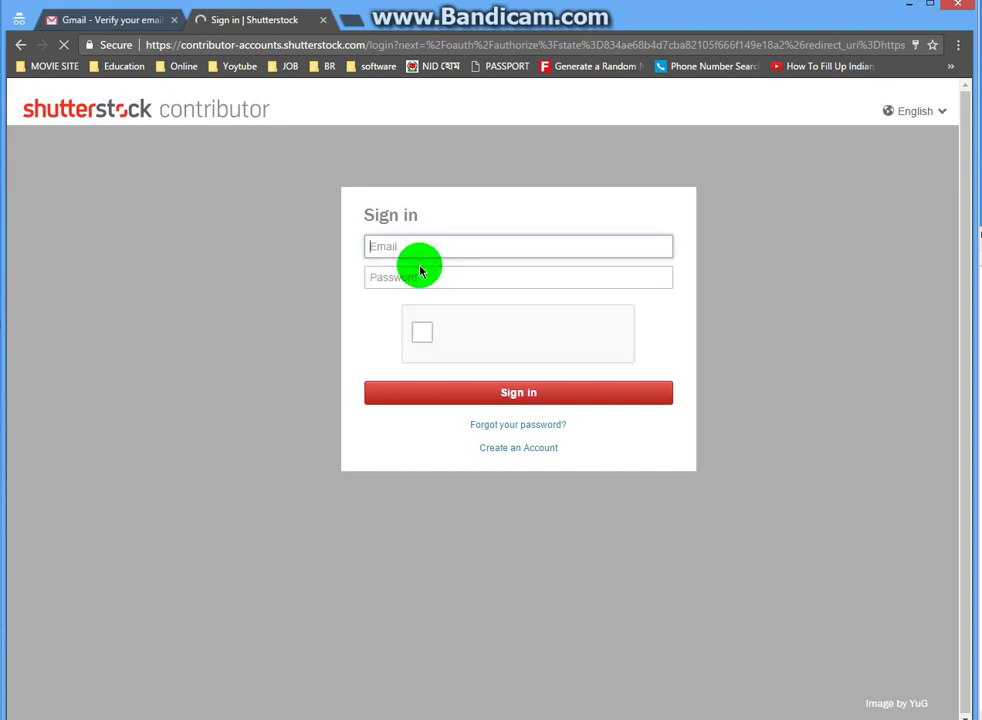
pyautogui.click(416, 246)
pyautogui.click(412, 247)
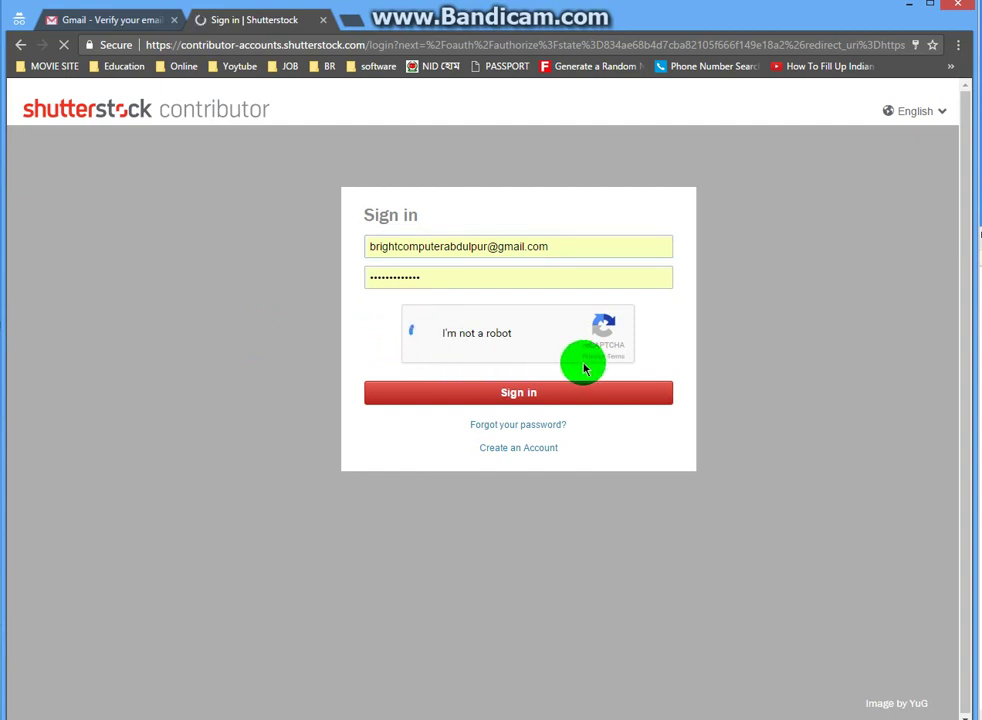
# Select all the street-sign tiles in the first reCAPTCHA rounds and submit.
pyautogui.click(569, 245)
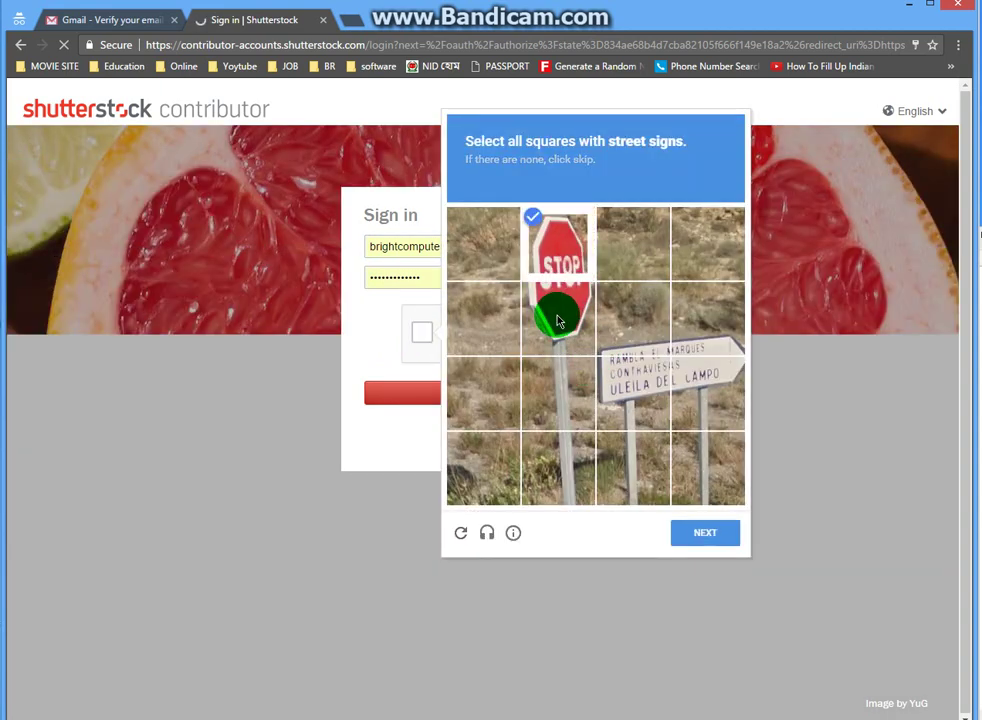
pyautogui.click(558, 320)
pyautogui.click(629, 393)
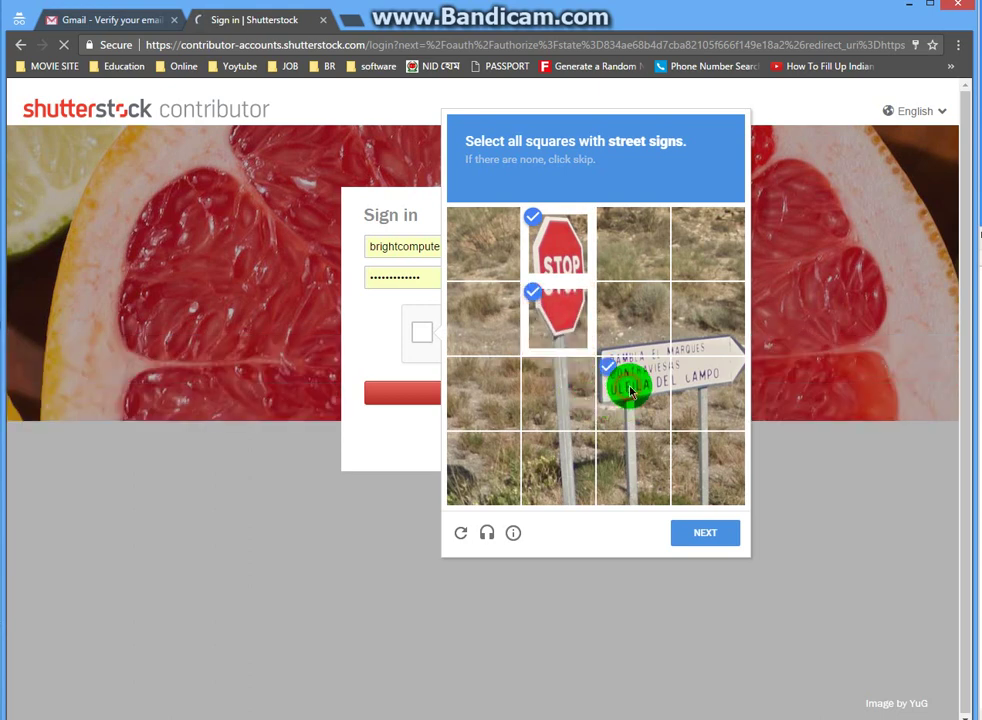
pyautogui.click(697, 396)
pyautogui.click(712, 527)
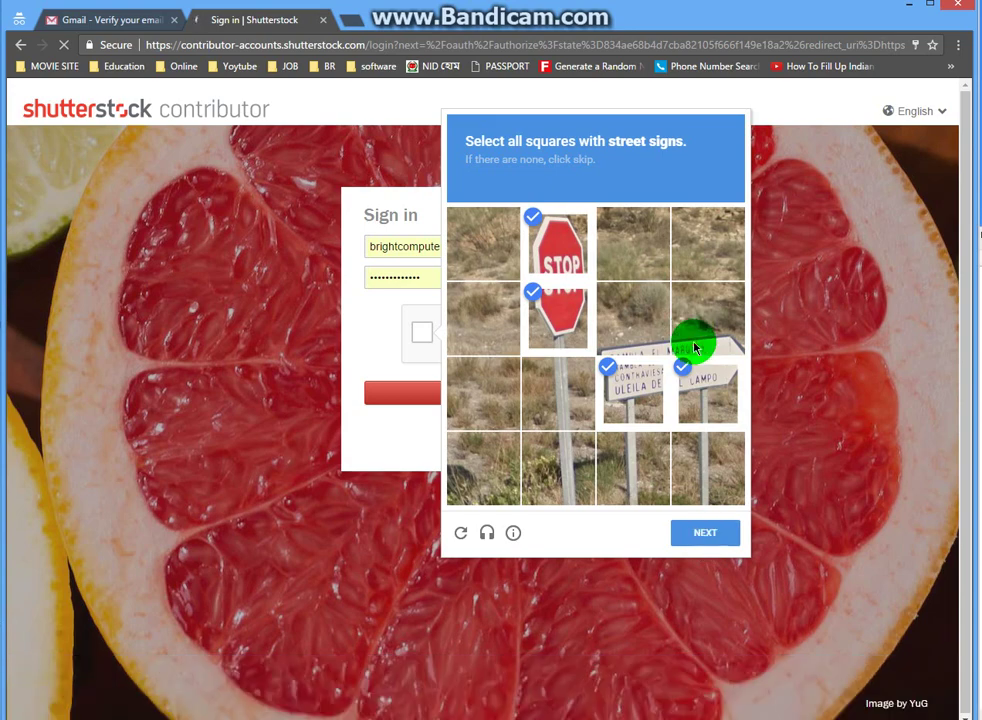
pyautogui.click(693, 335)
pyautogui.click(640, 333)
pyautogui.click(622, 460)
pyautogui.click(686, 468)
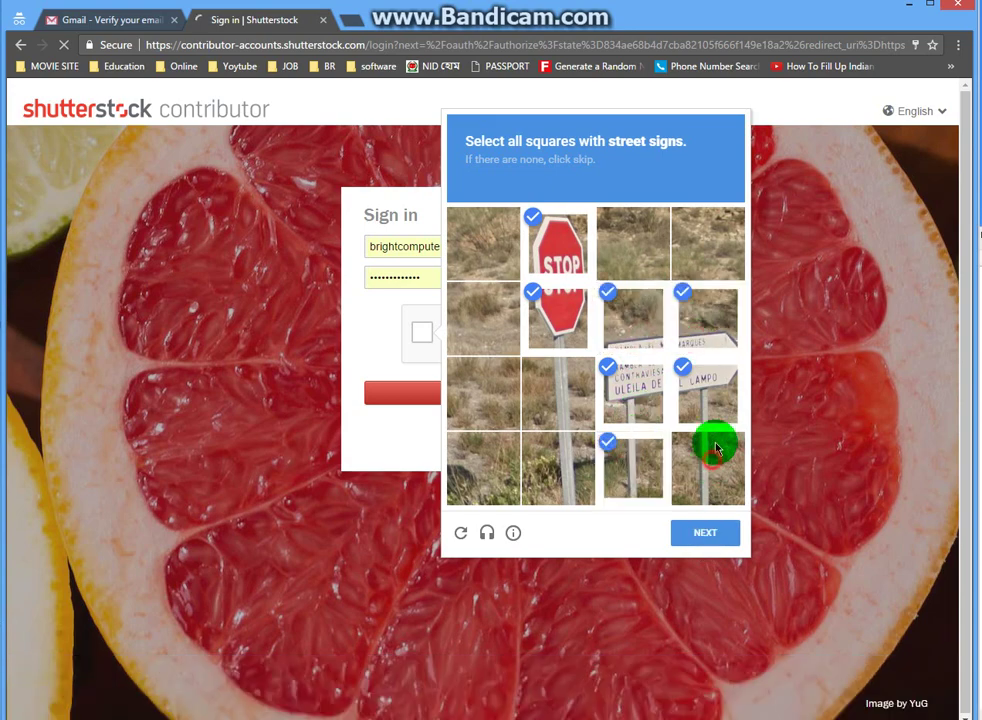
pyautogui.click(708, 525)
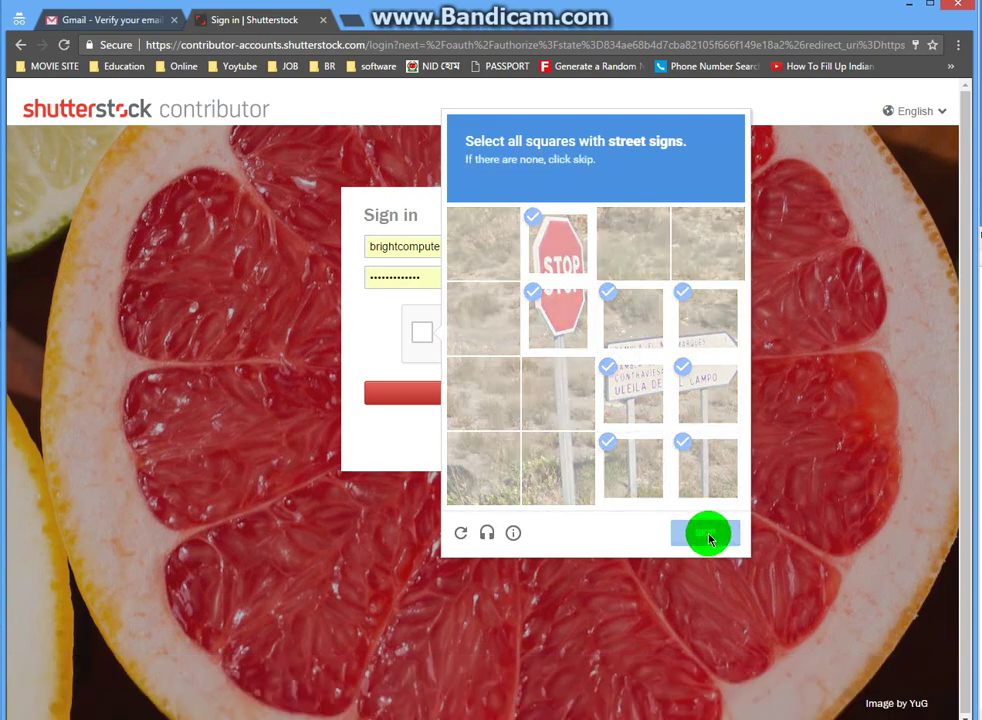
# Mark the remaining street-sign and sign-post tiles until the reCAPTCHA verifies.
pyautogui.click(503, 462)
pyautogui.click(560, 470)
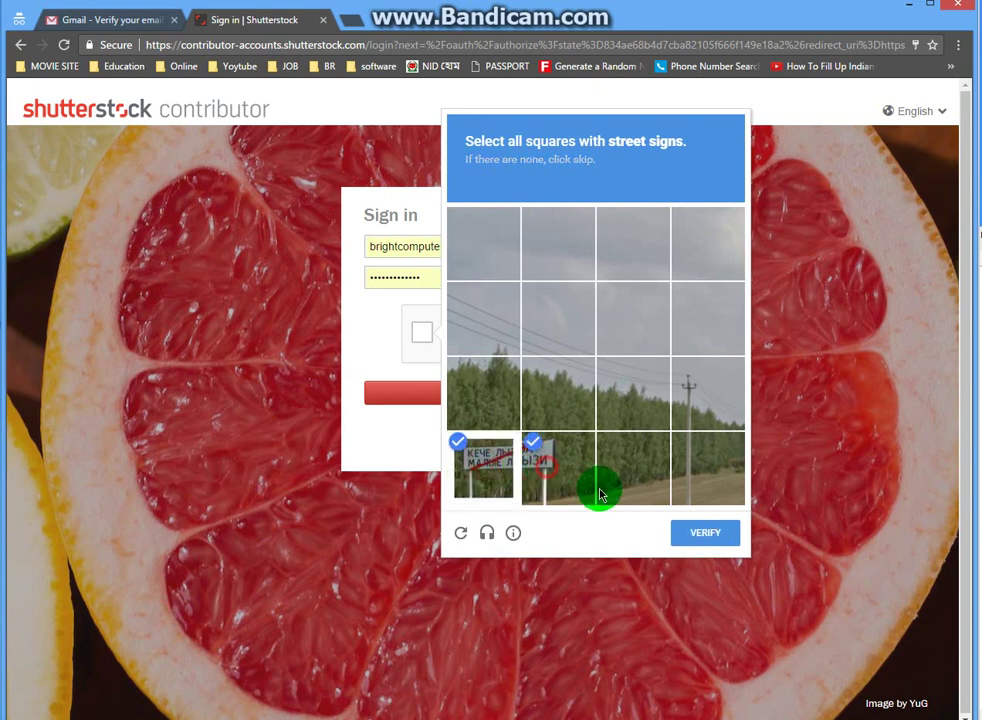
pyautogui.click(708, 470)
pyautogui.click(703, 390)
pyautogui.click(693, 535)
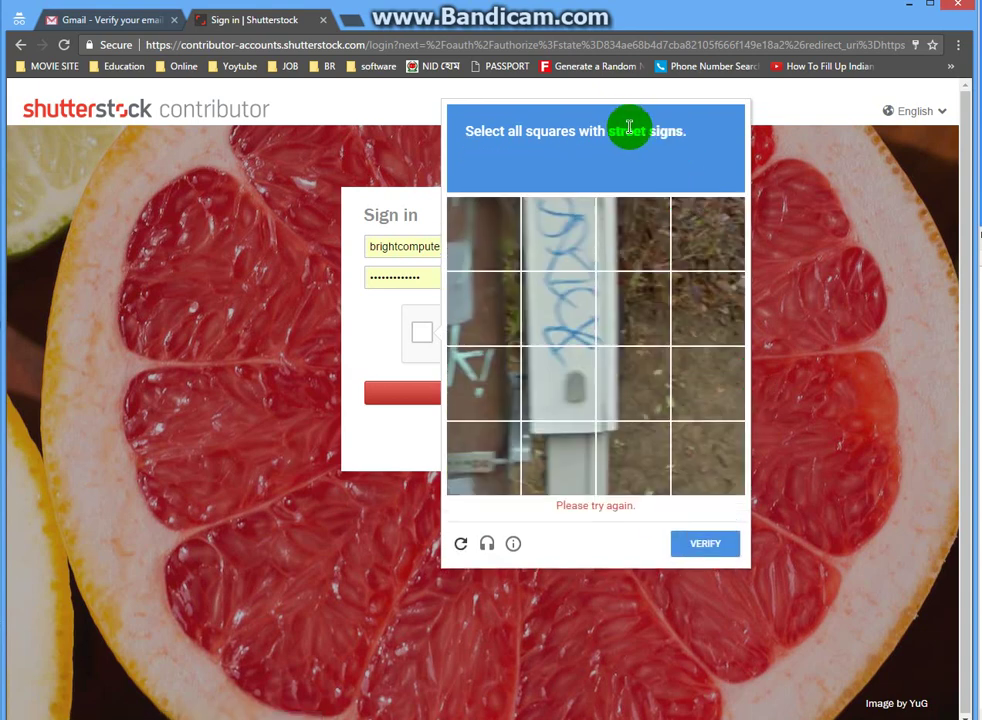
pyautogui.click(558, 238)
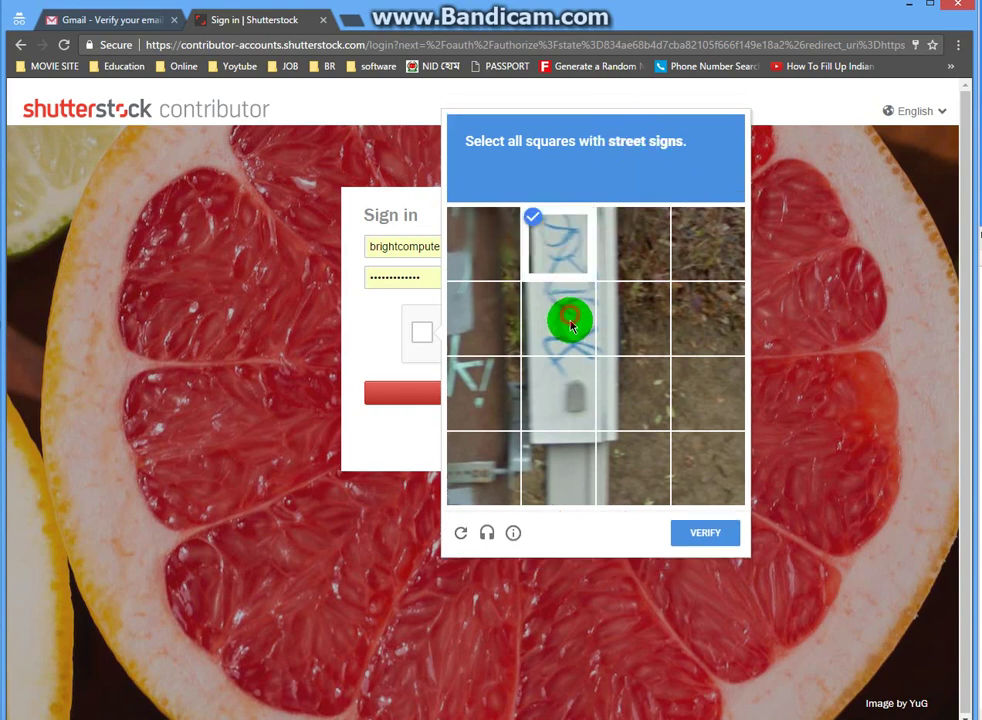
pyautogui.click(568, 320)
pyautogui.click(566, 392)
pyautogui.click(572, 470)
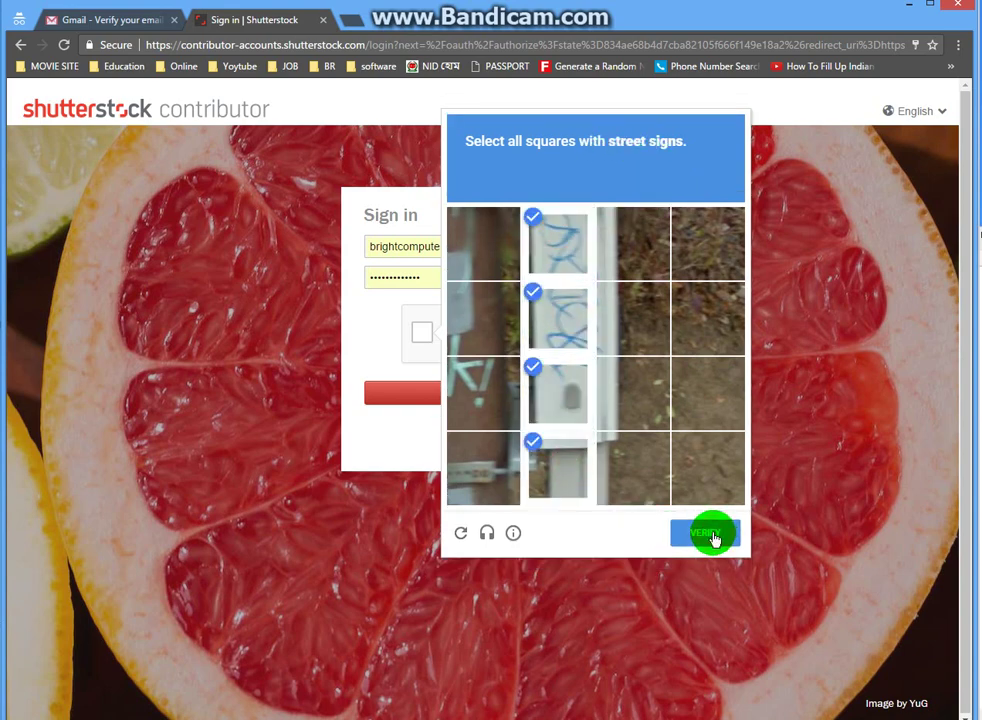
pyautogui.click(713, 537)
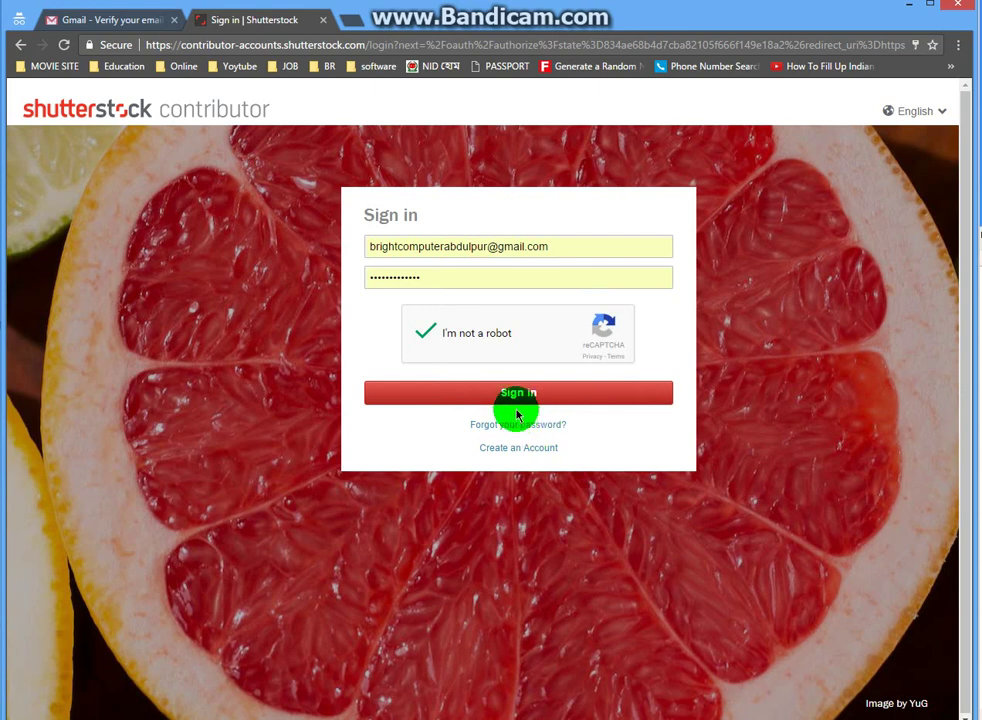
# Submit the sign-in and, after the error, refill the saved e-mail and password.
pyautogui.click(527, 396)
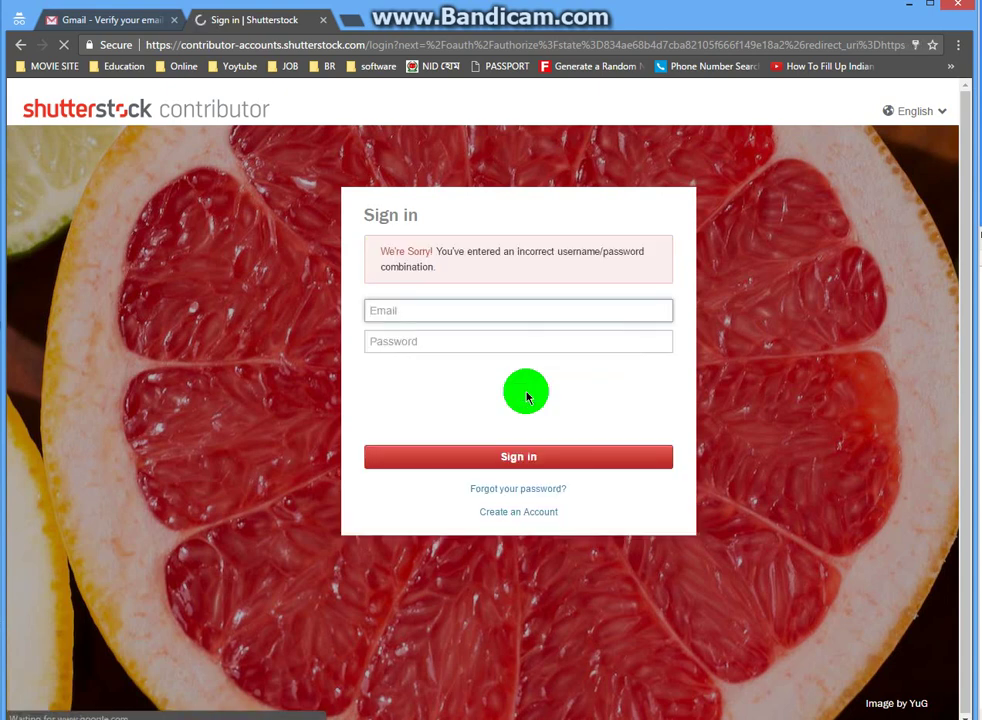
pyautogui.click(438, 311)
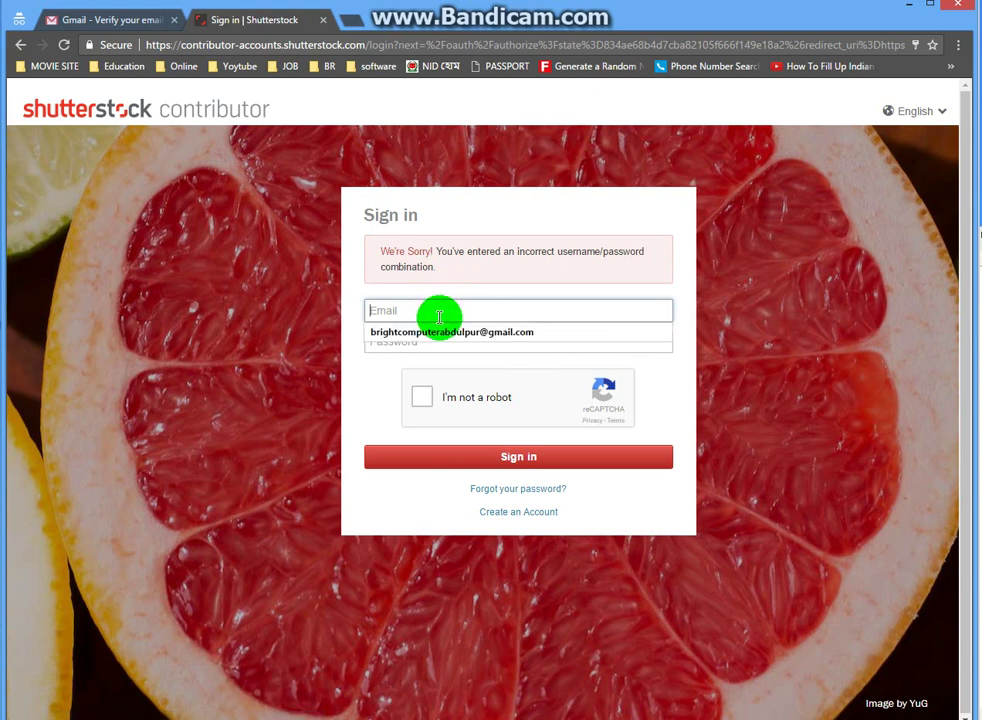
pyautogui.click(438, 332)
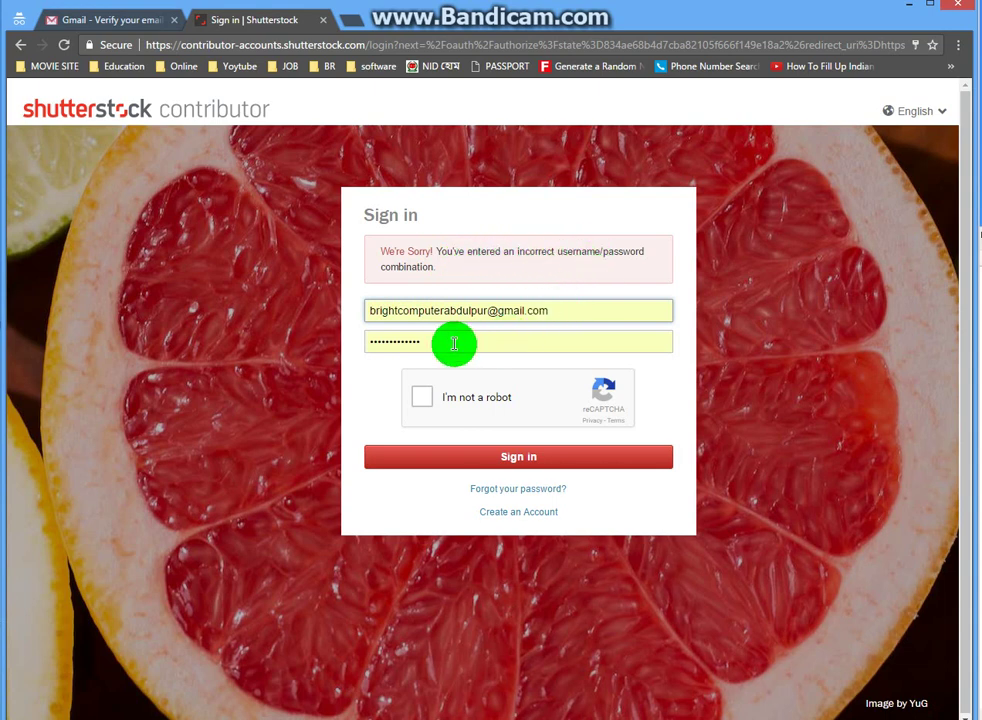
pyautogui.moveTo(443, 345); pyautogui.dragTo(307, 347)
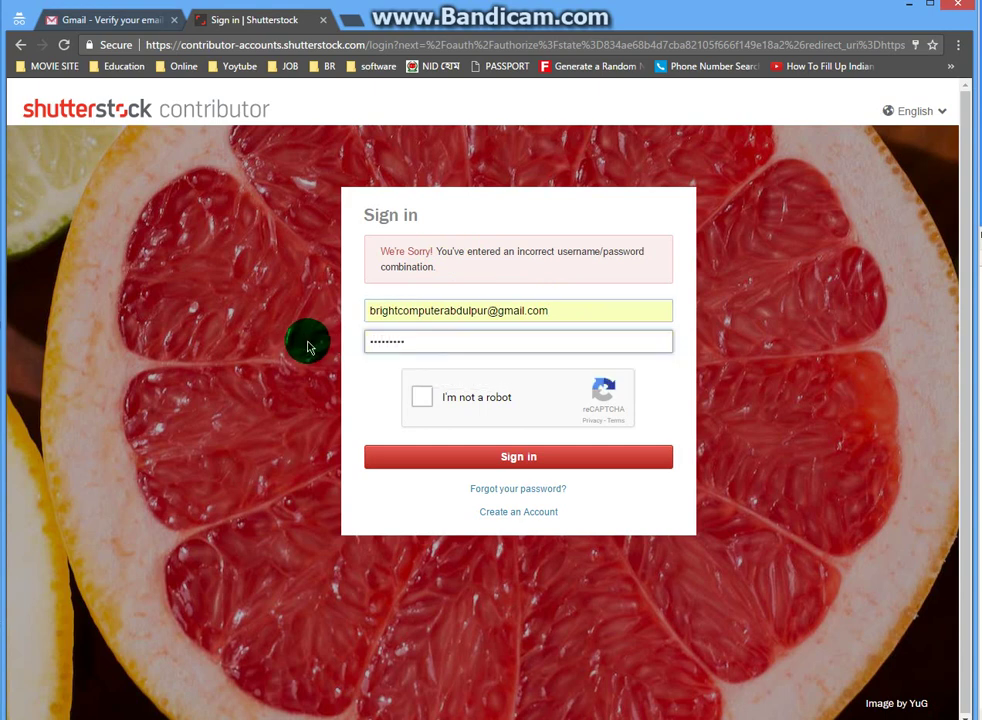
# Pass the store-front reCAPTCHA and submit the sign-in again.
pyautogui.click(426, 400)
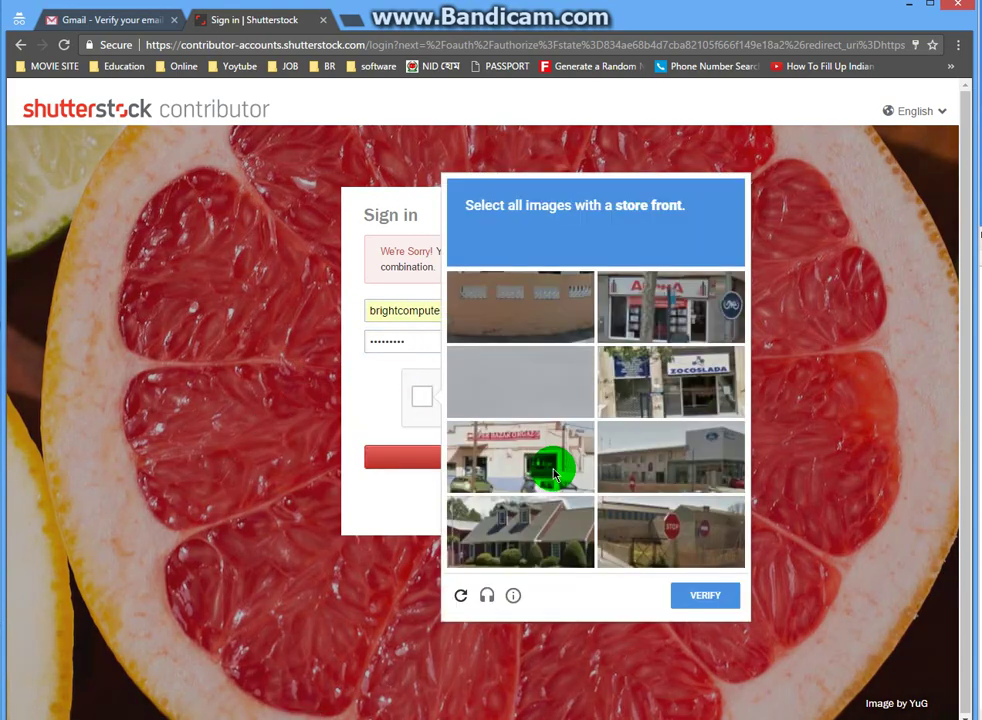
pyautogui.click(645, 302)
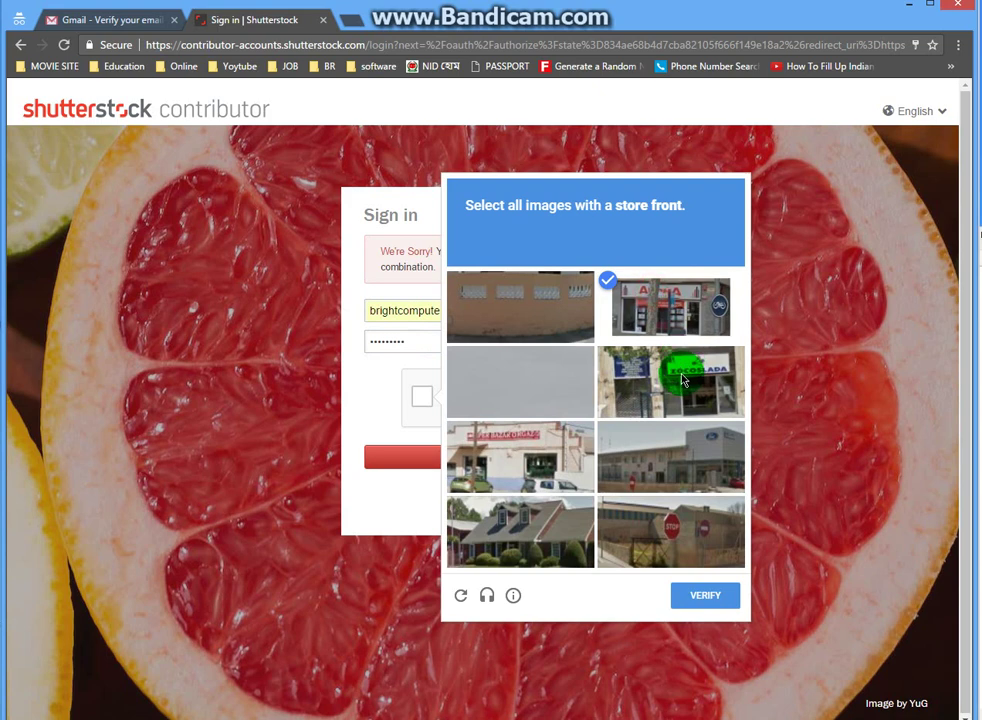
pyautogui.click(678, 376)
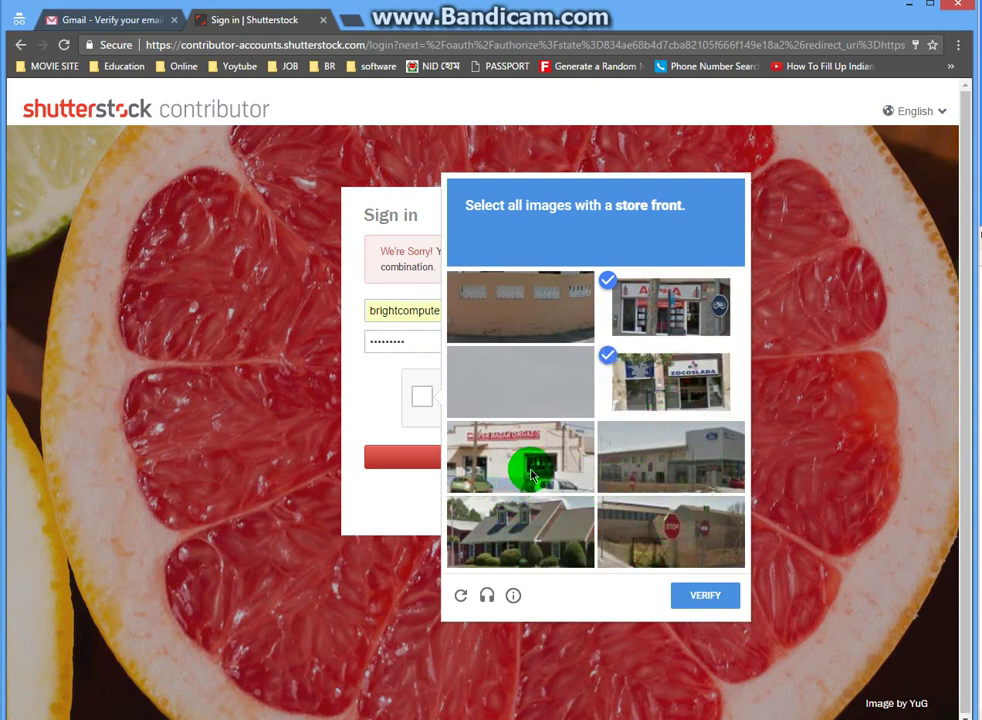
pyautogui.click(541, 474)
pyautogui.click(684, 596)
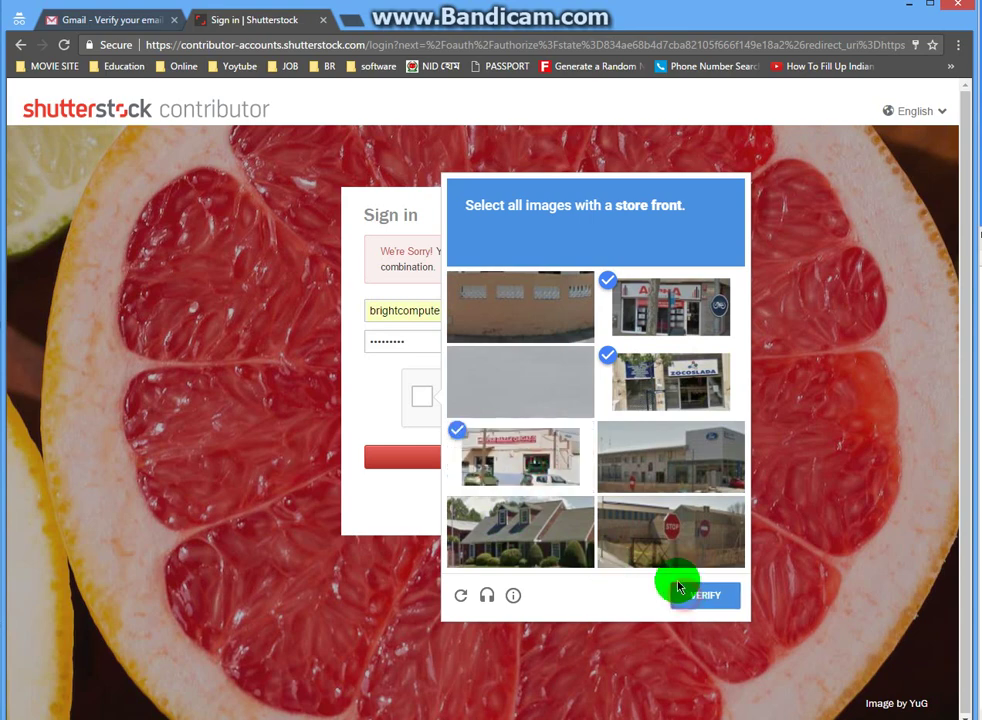
pyautogui.click(524, 462)
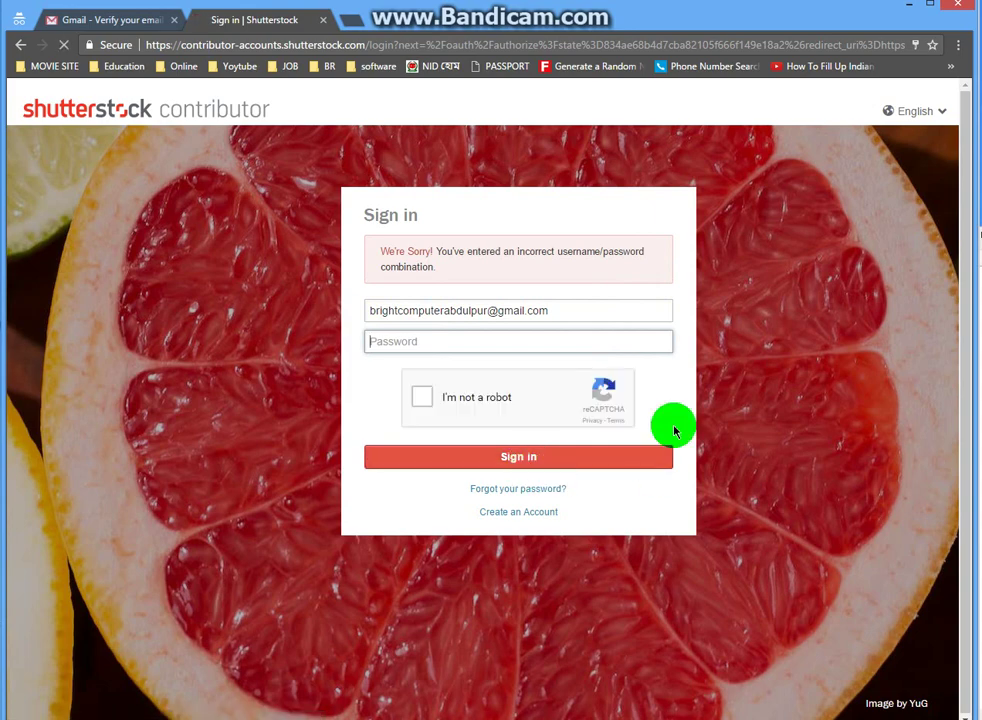
# Set the residential country to Bangladesh, autofill the saved address and phone, and submit.
pyautogui.click(149, 20)
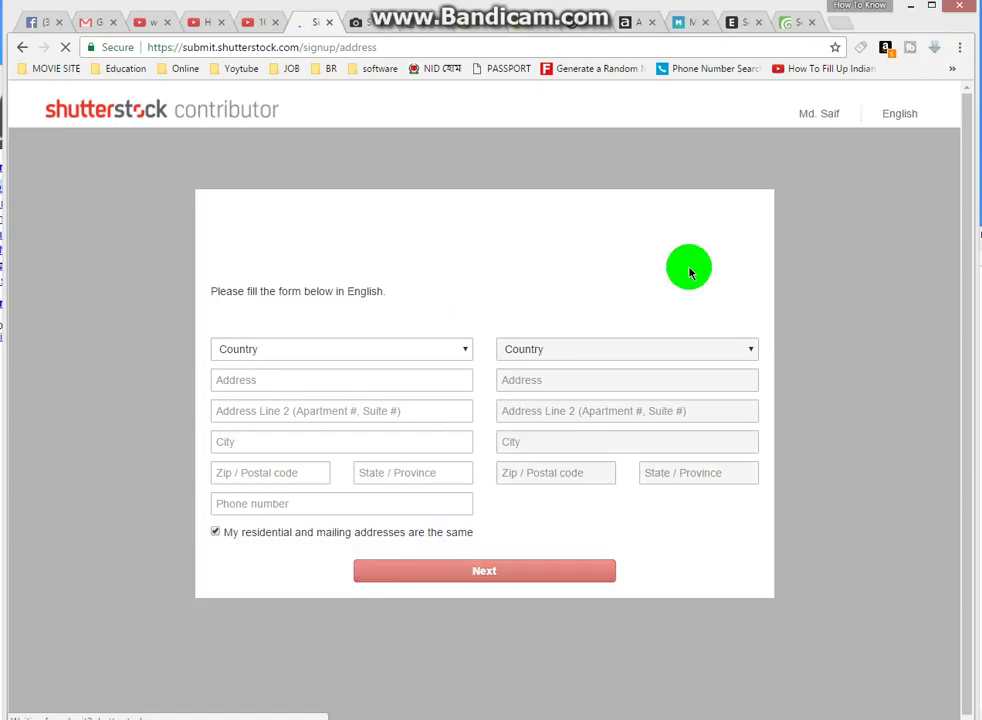
pyautogui.click(466, 350)
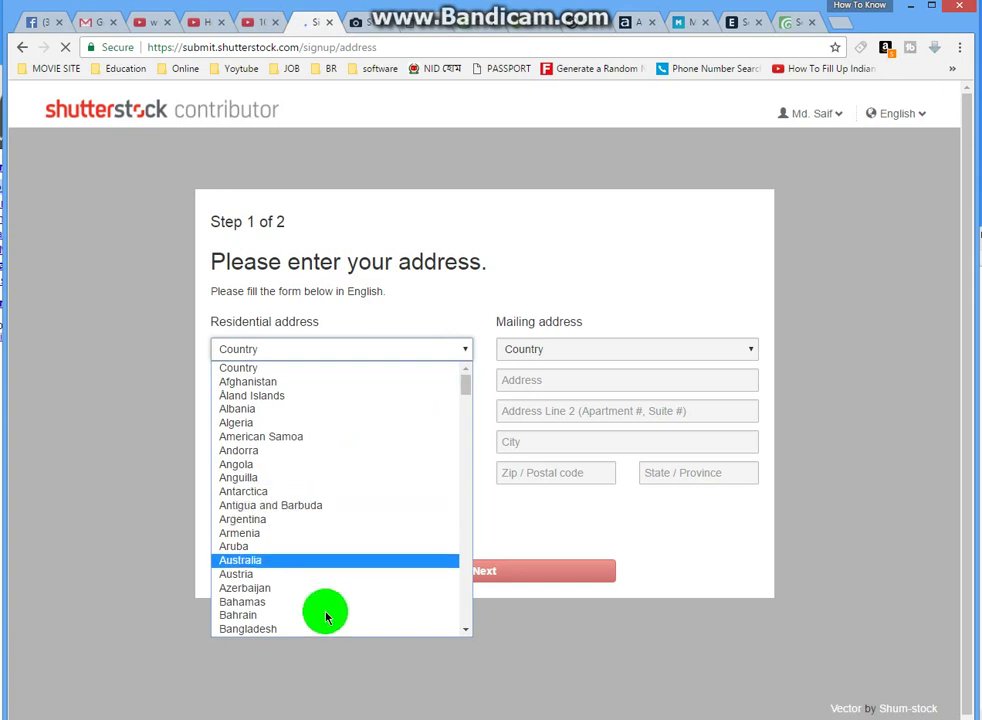
pyautogui.click(260, 629)
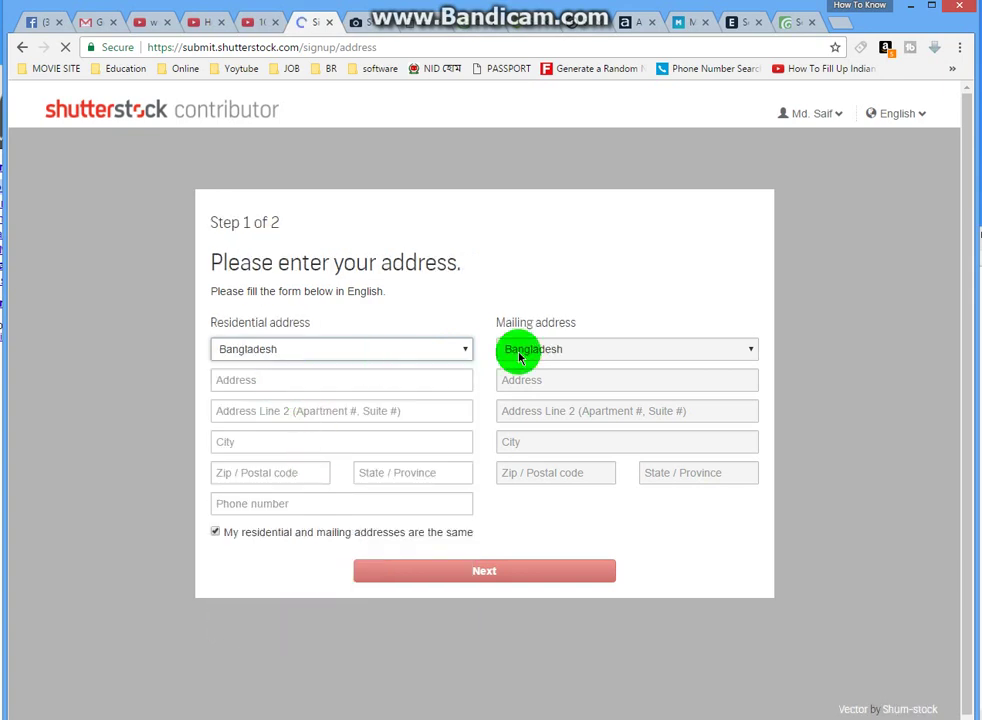
pyautogui.click(311, 379)
pyautogui.click(311, 379)
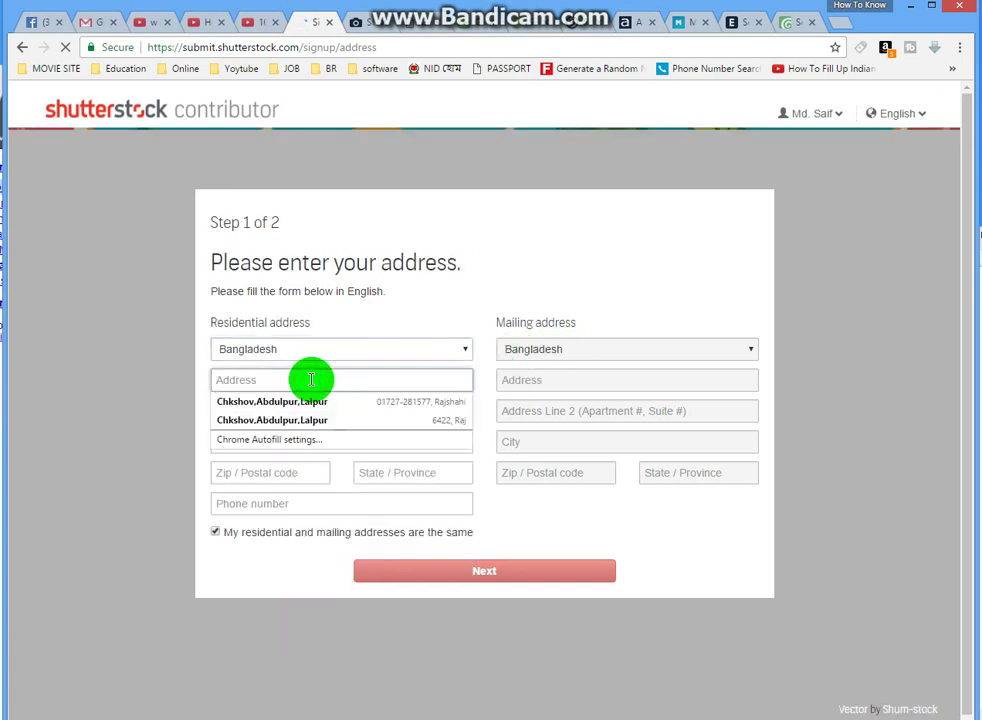
pyautogui.click(307, 396)
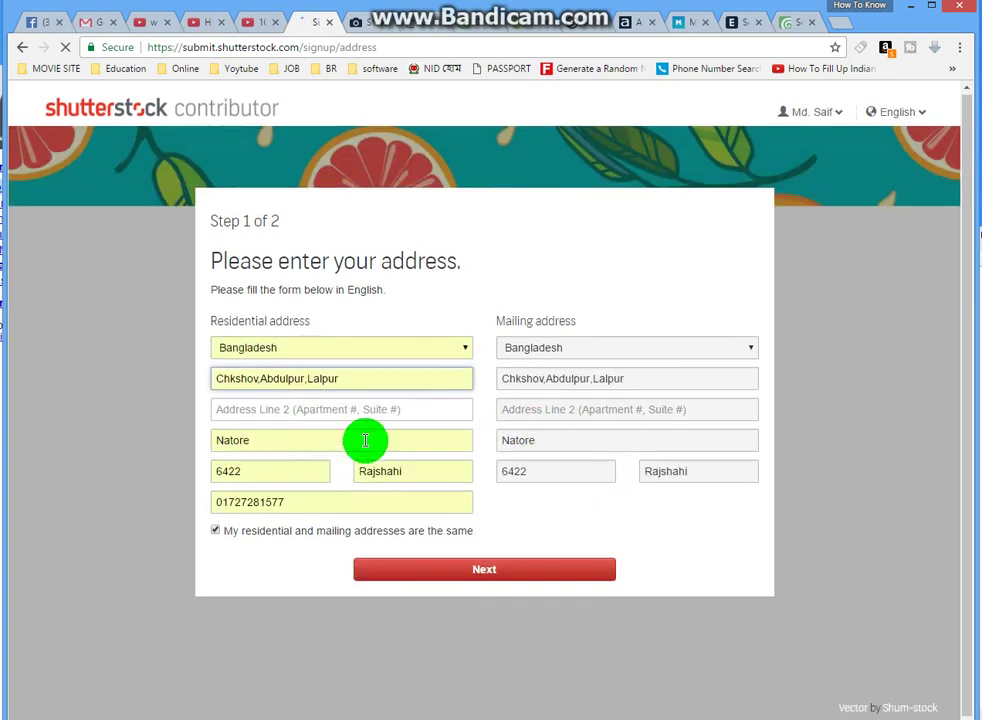
pyautogui.click(487, 575)
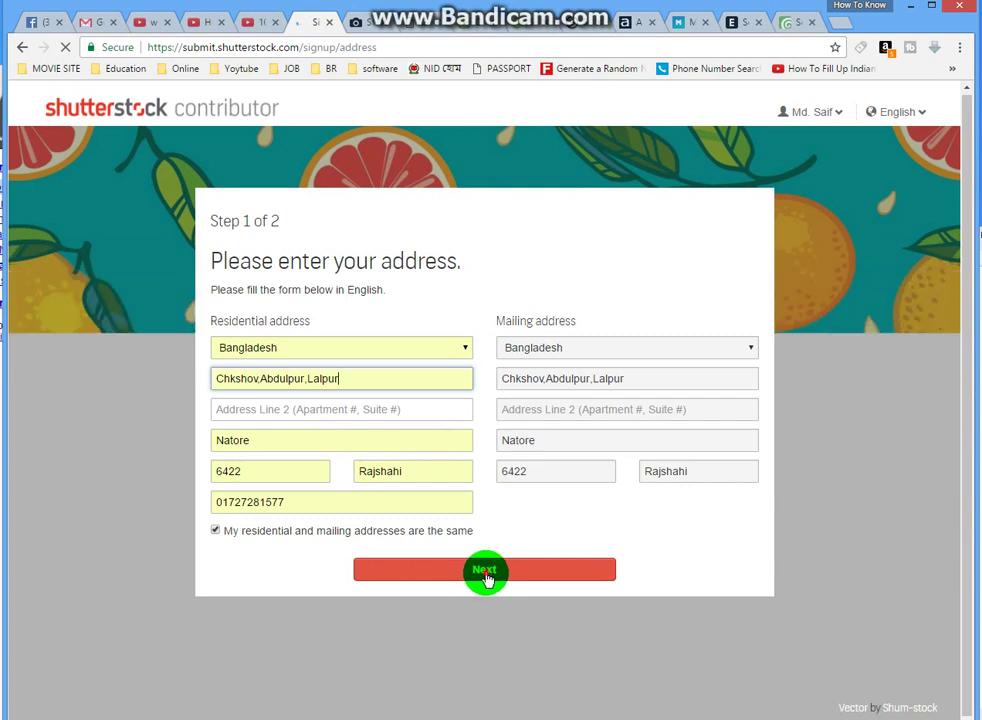
pyautogui.click(487, 572)
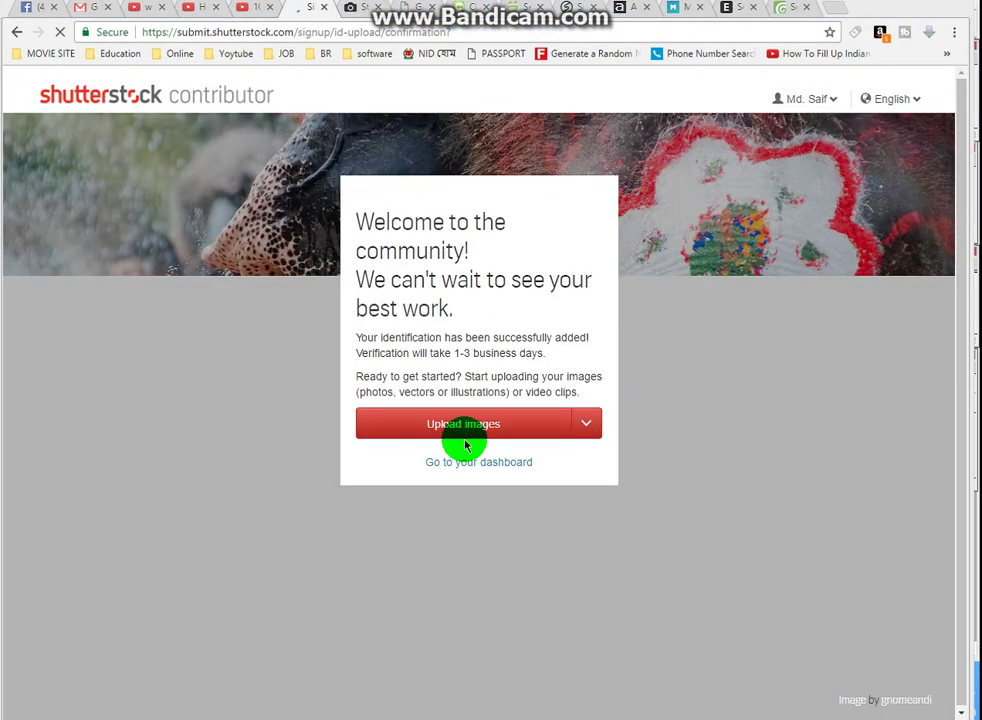
# Choose Upload images on the welcome card and close the new-contributor tips dialog.
pyautogui.click(475, 433)
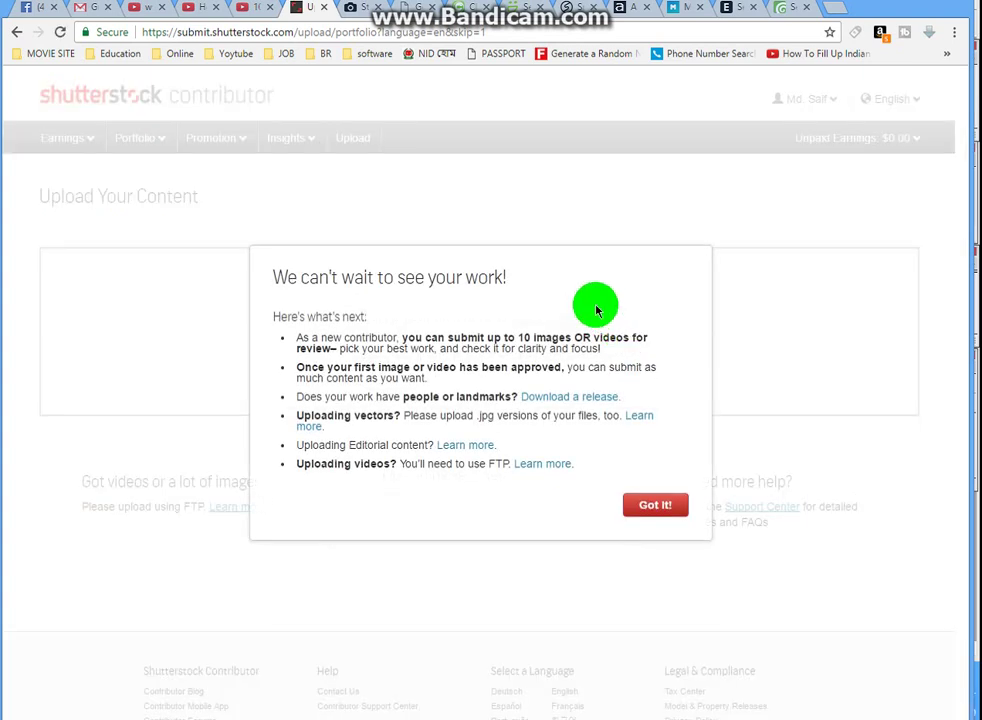
pyautogui.click(645, 507)
pyautogui.click(659, 511)
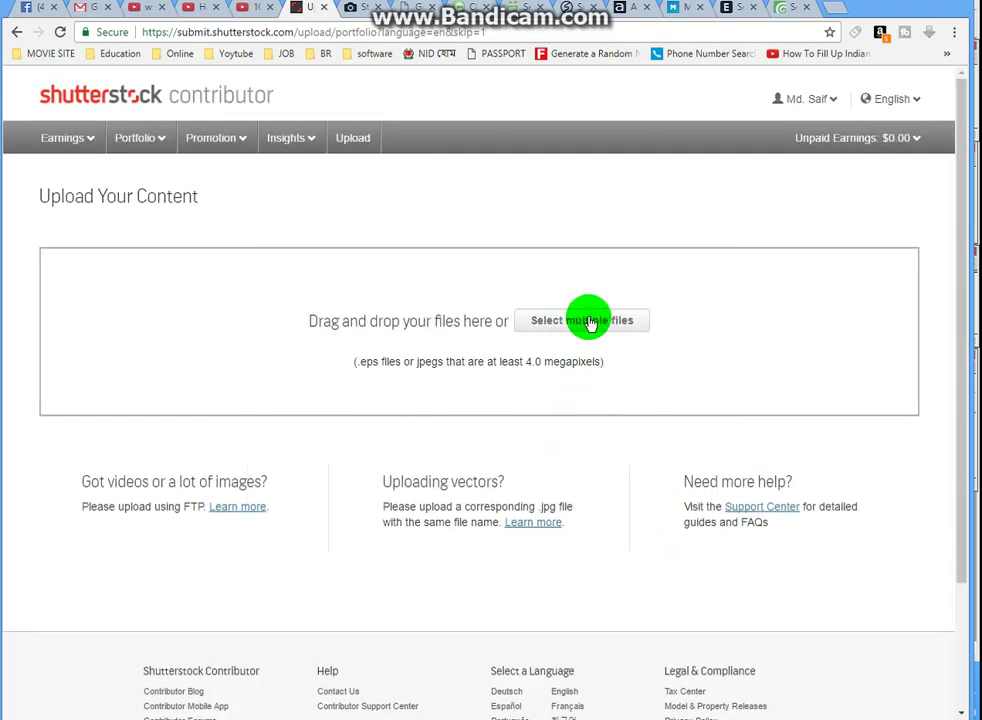
# Upload NANA.JPG from the Desktop into the upload area.
pyautogui.click(584, 322)
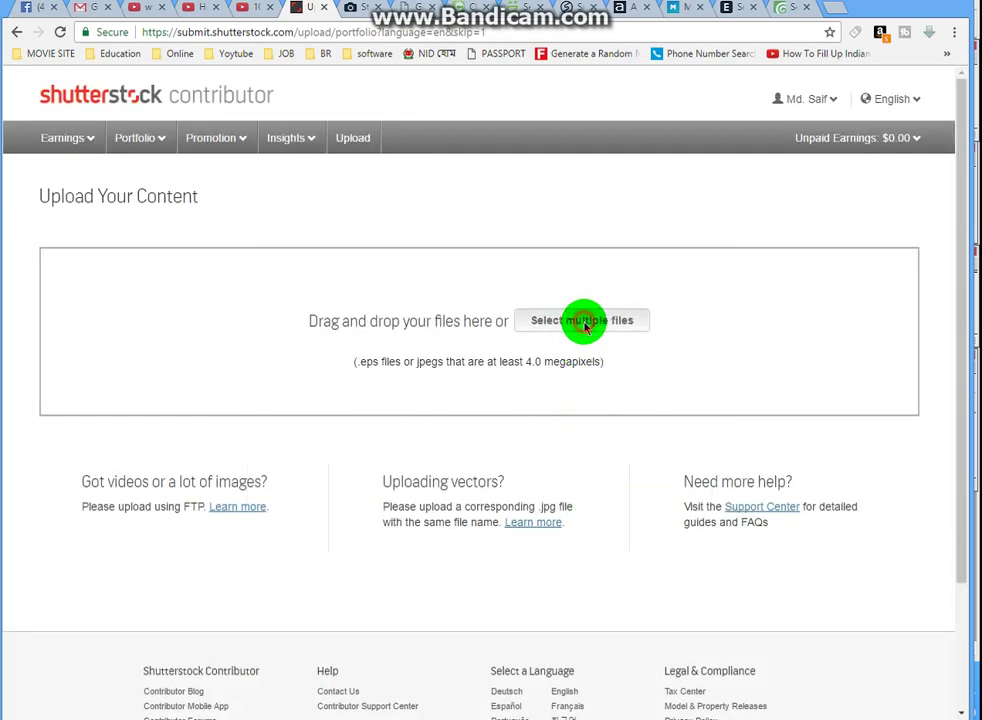
pyautogui.scroll(-3, 240, 292)
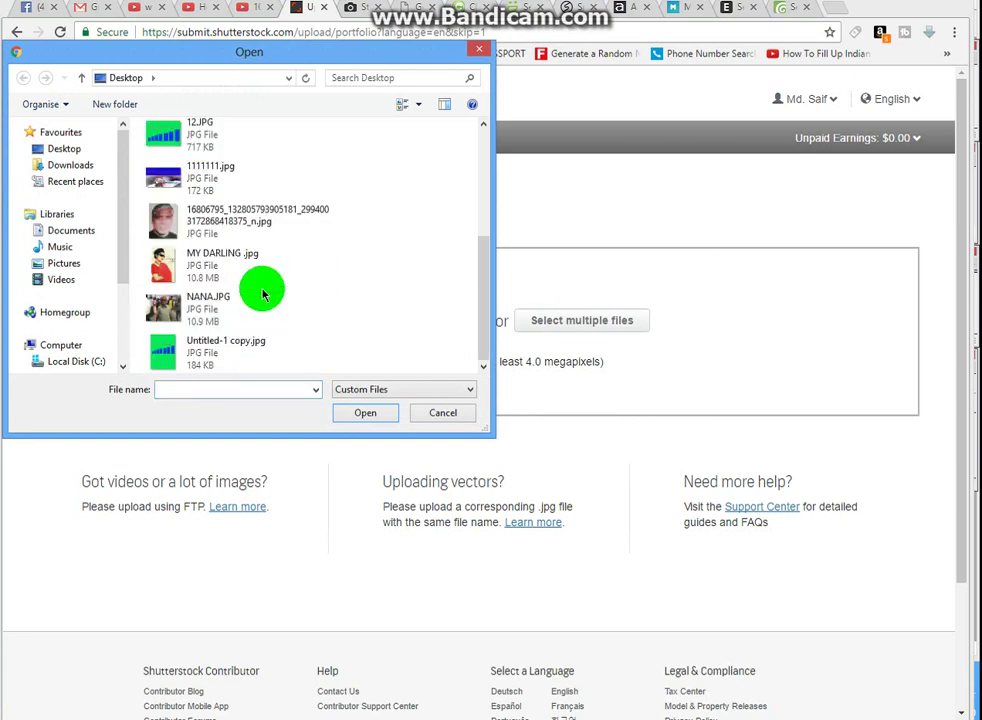
pyautogui.click(203, 302)
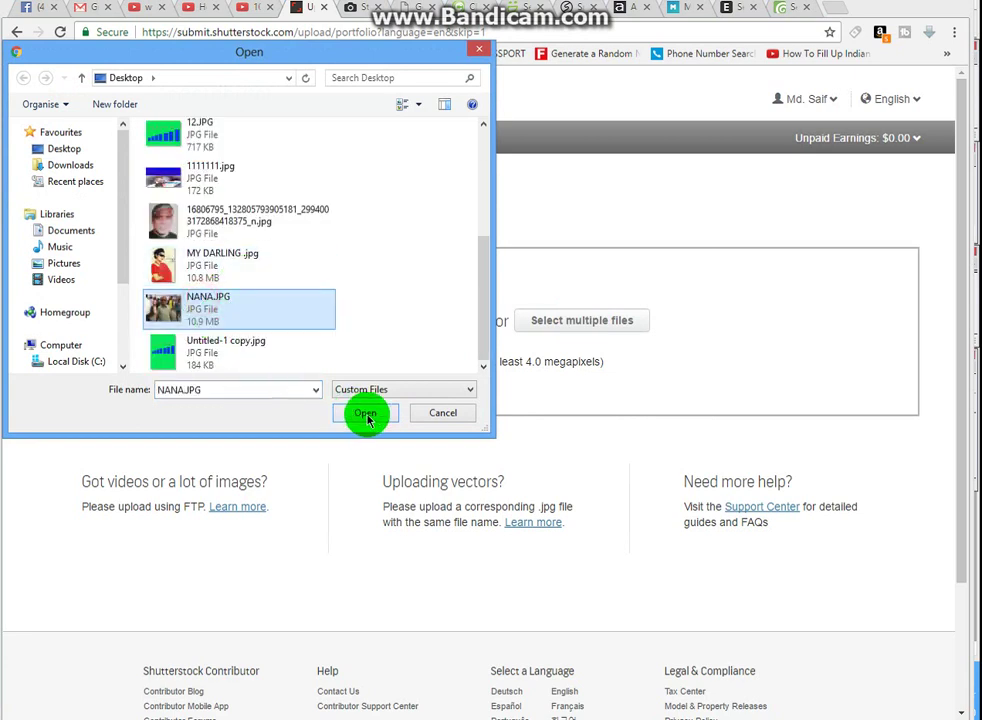
pyautogui.click(363, 414)
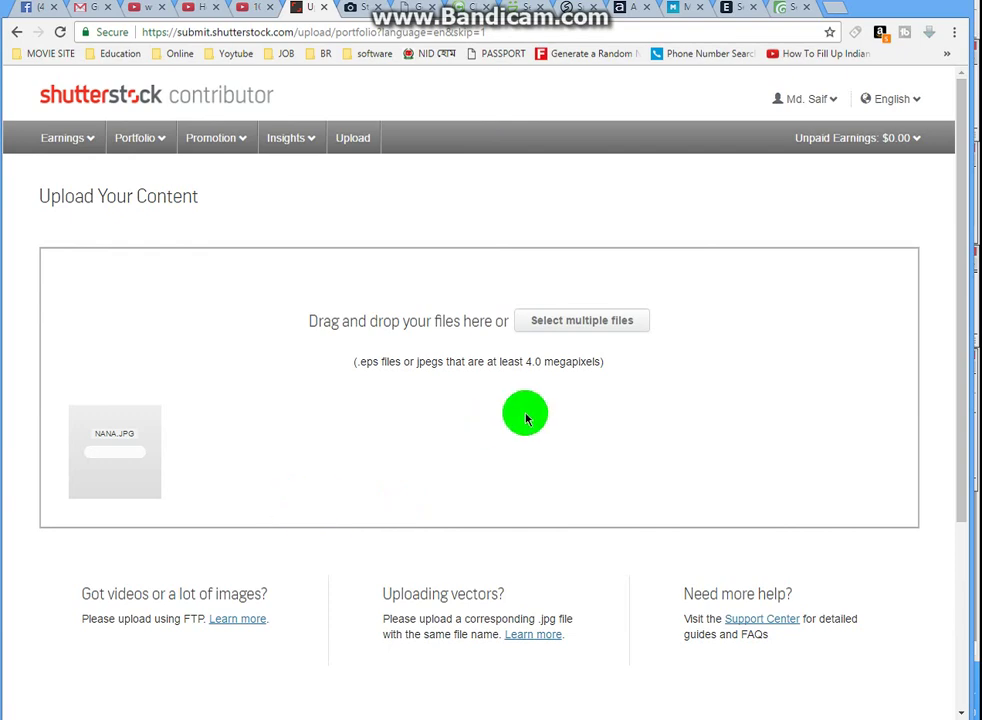
pyautogui.scroll(-3, 530, 420)
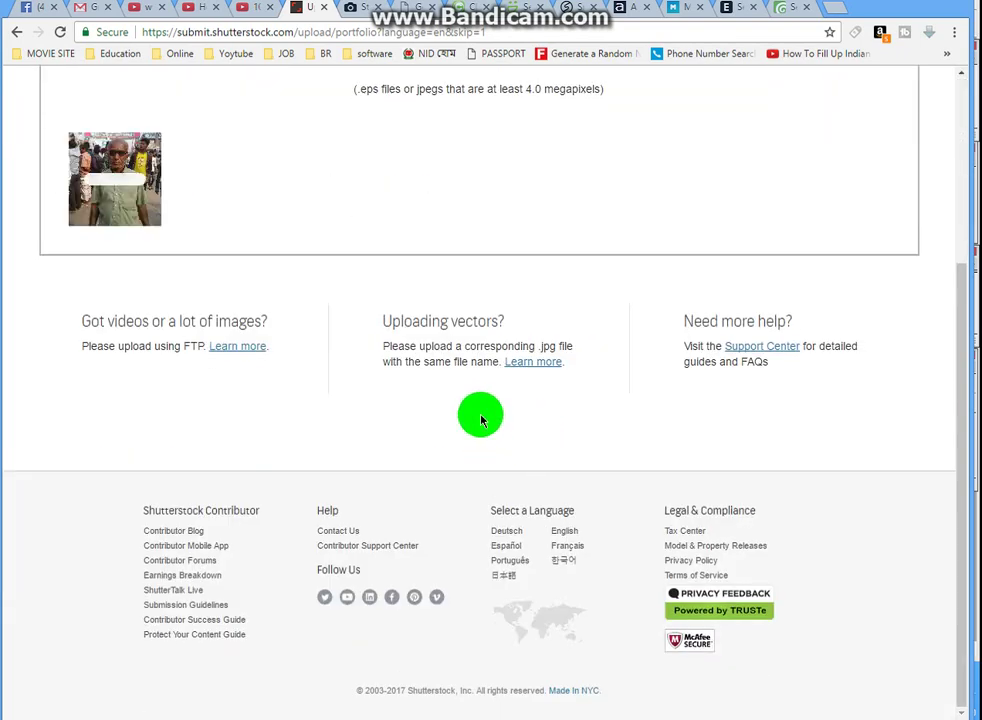
pyautogui.scroll(1, 460, 415)
pyautogui.scroll(2, 435, 415)
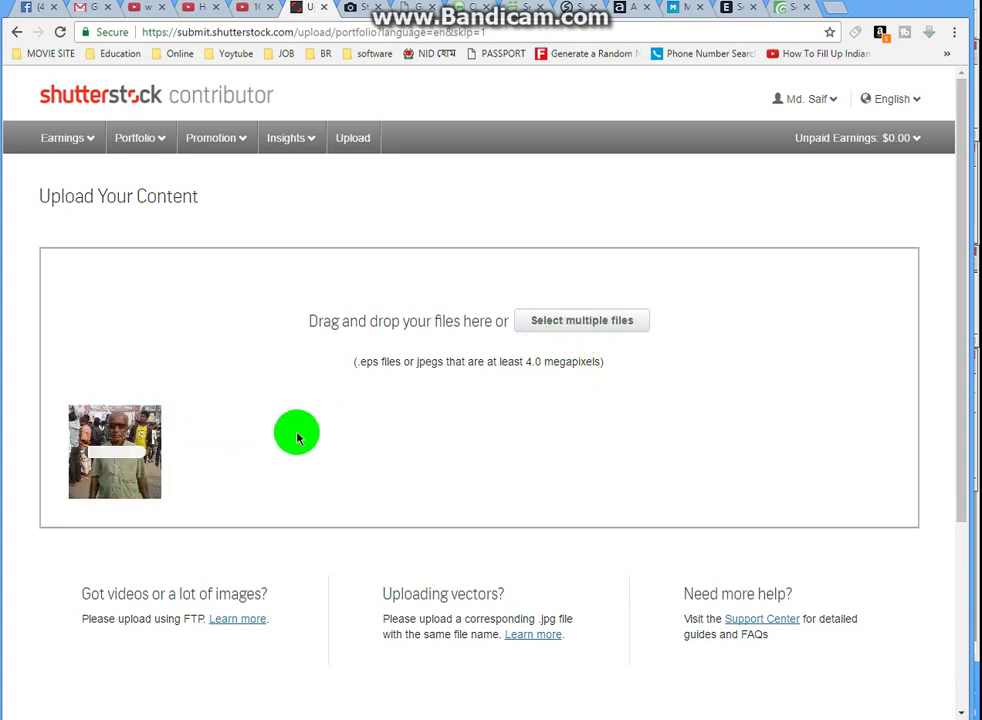
# Upload a second JPG photo from the Desktop.
pyautogui.click(599, 331)
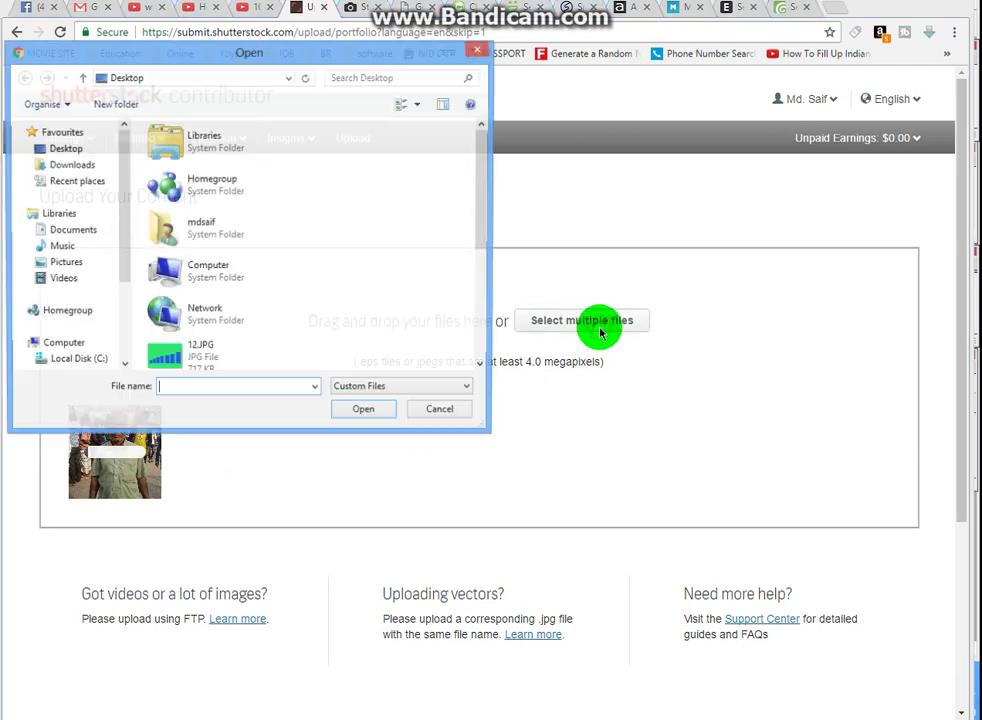
pyautogui.scroll(-2, 265, 303)
pyautogui.scroll(-2, 268, 305)
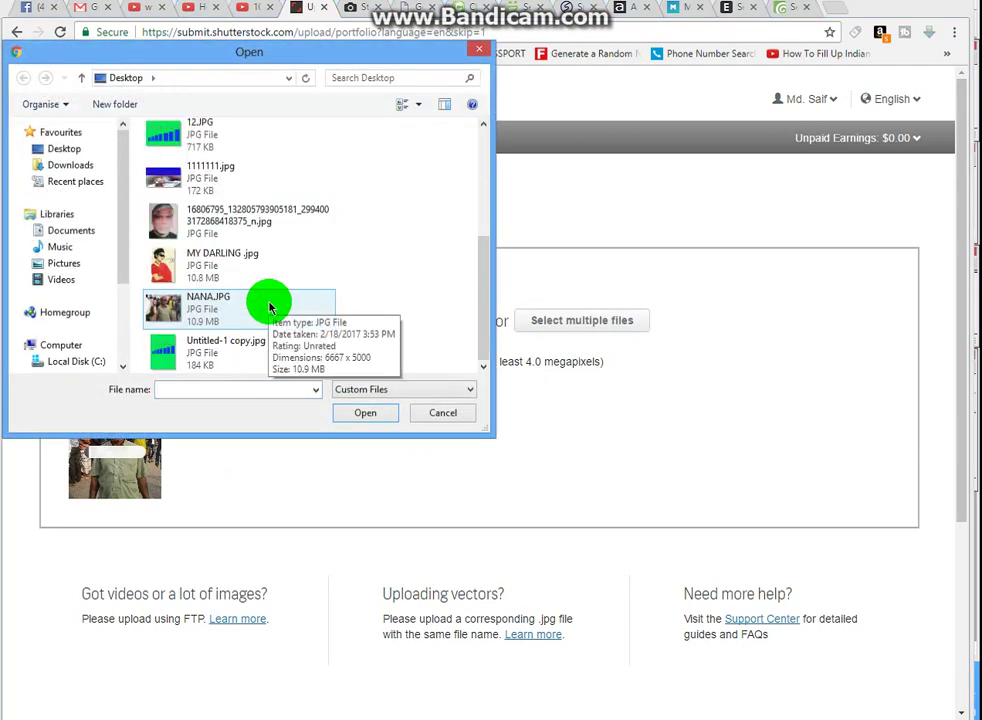
pyautogui.click(478, 49)
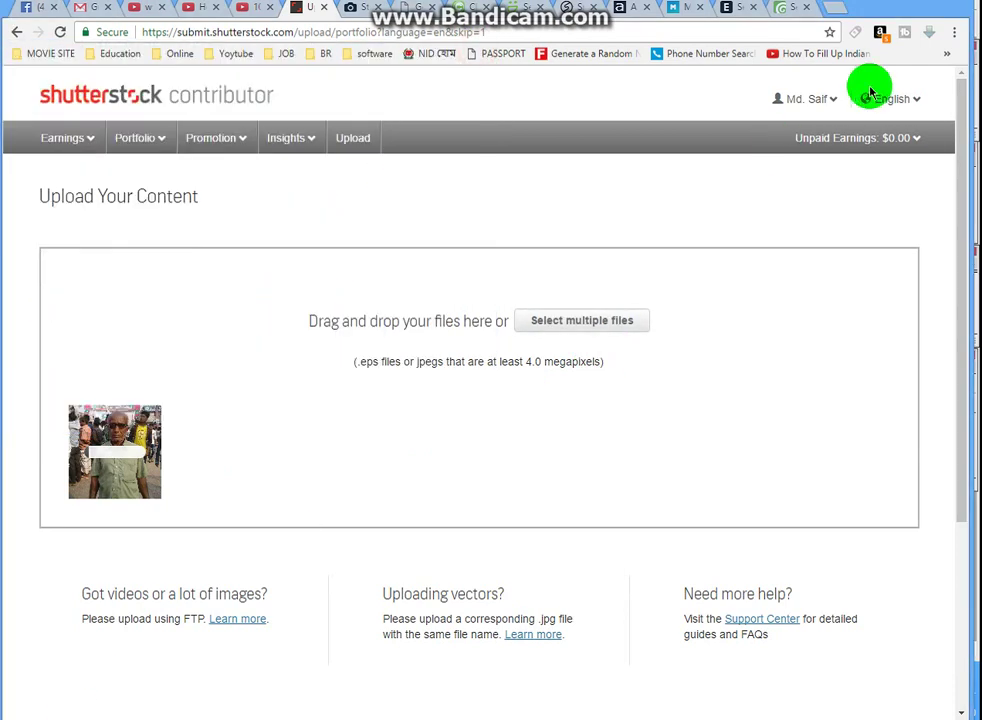
pyautogui.click(621, 317)
pyautogui.scroll(-3, 266, 310)
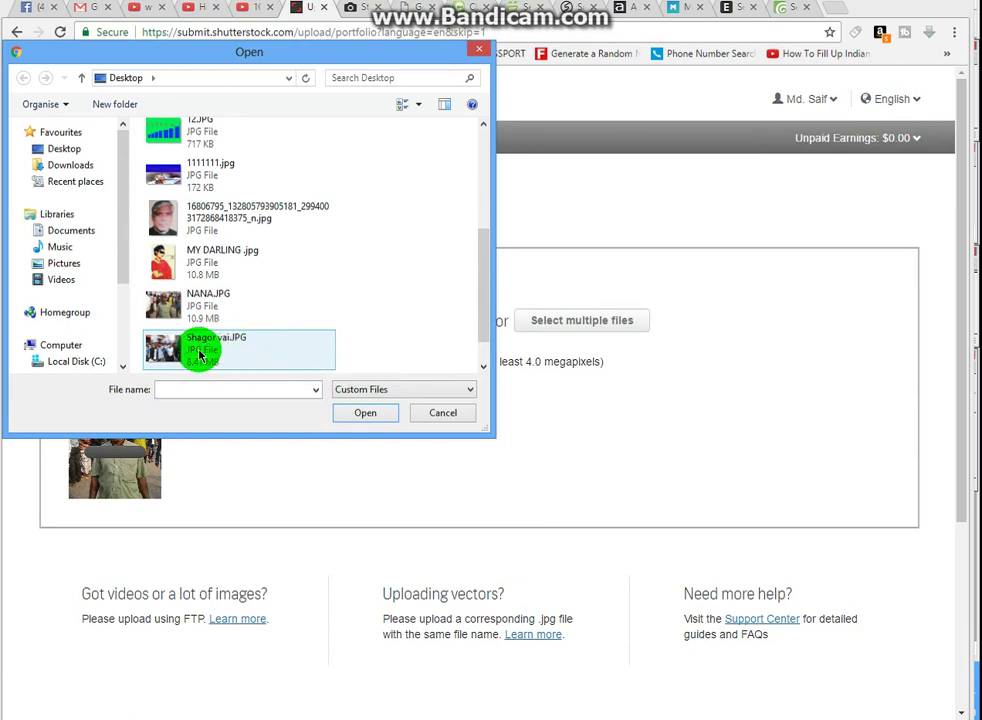
pyautogui.click(204, 347)
pyautogui.click(352, 408)
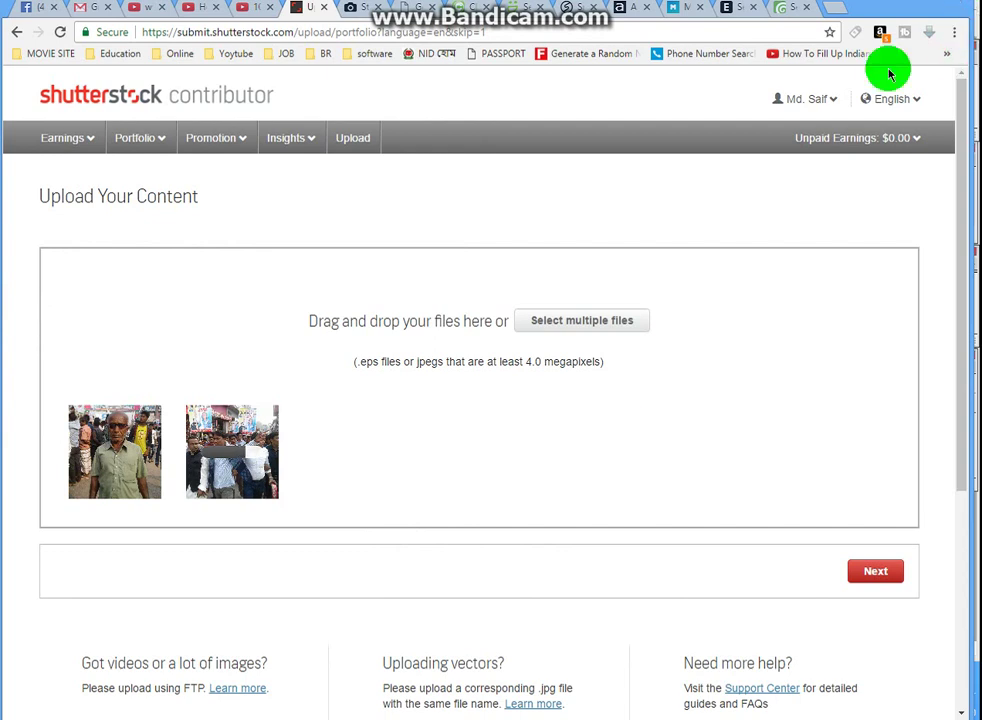
# Go to Submit Images and enter a political-leader caption plus three keywords including Photo.
pyautogui.click(855, 585)
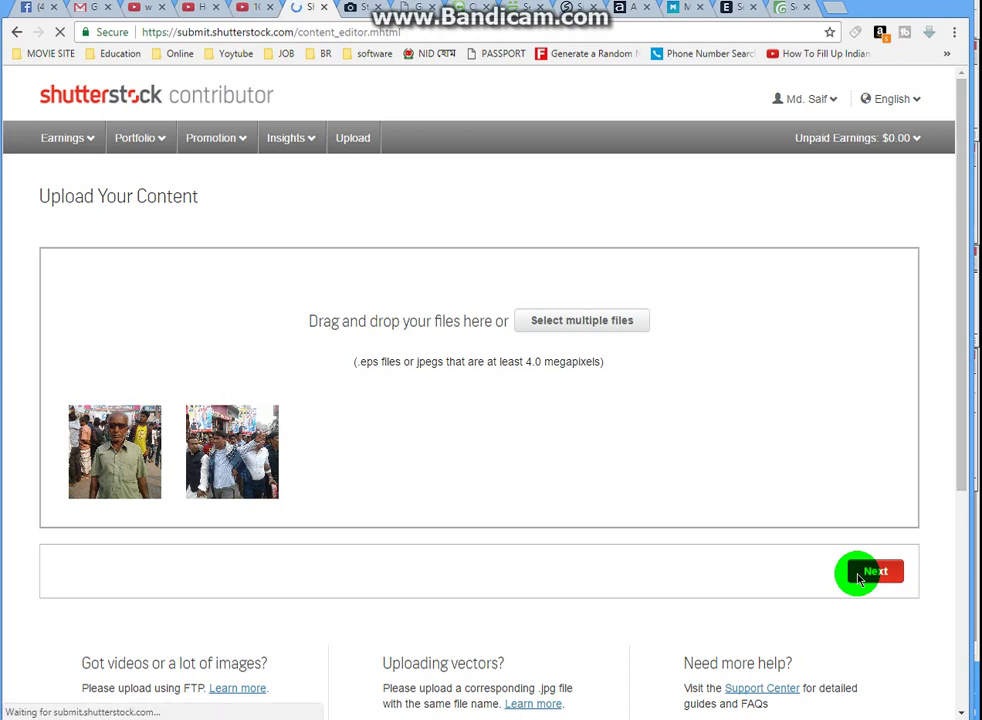
pyautogui.click(858, 580)
pyautogui.write('Shag')
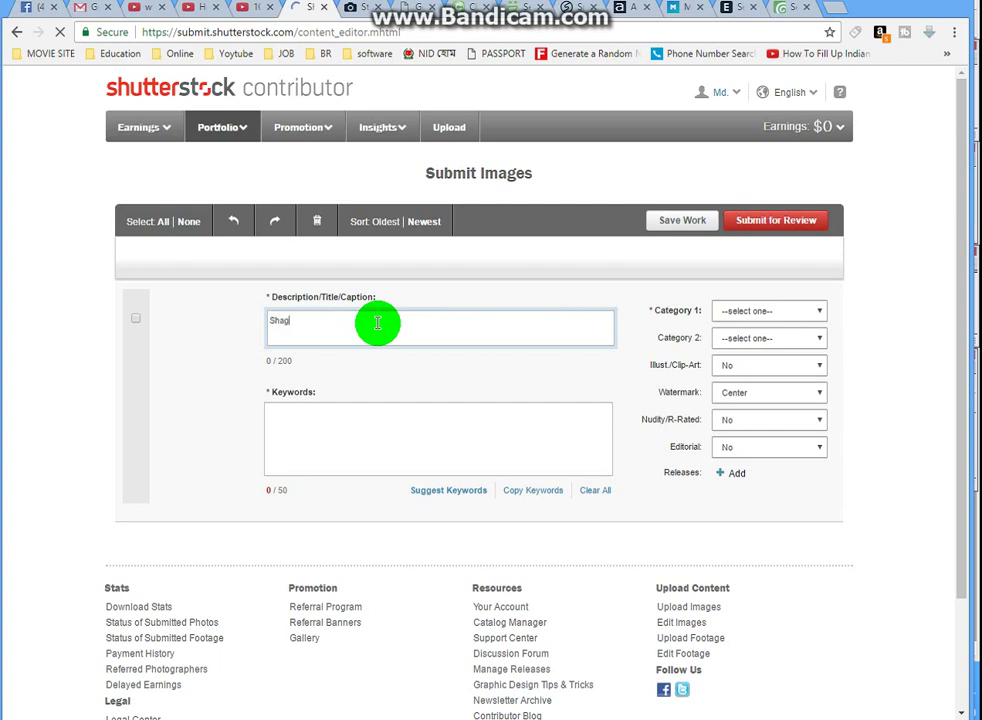
pyautogui.write('o va')
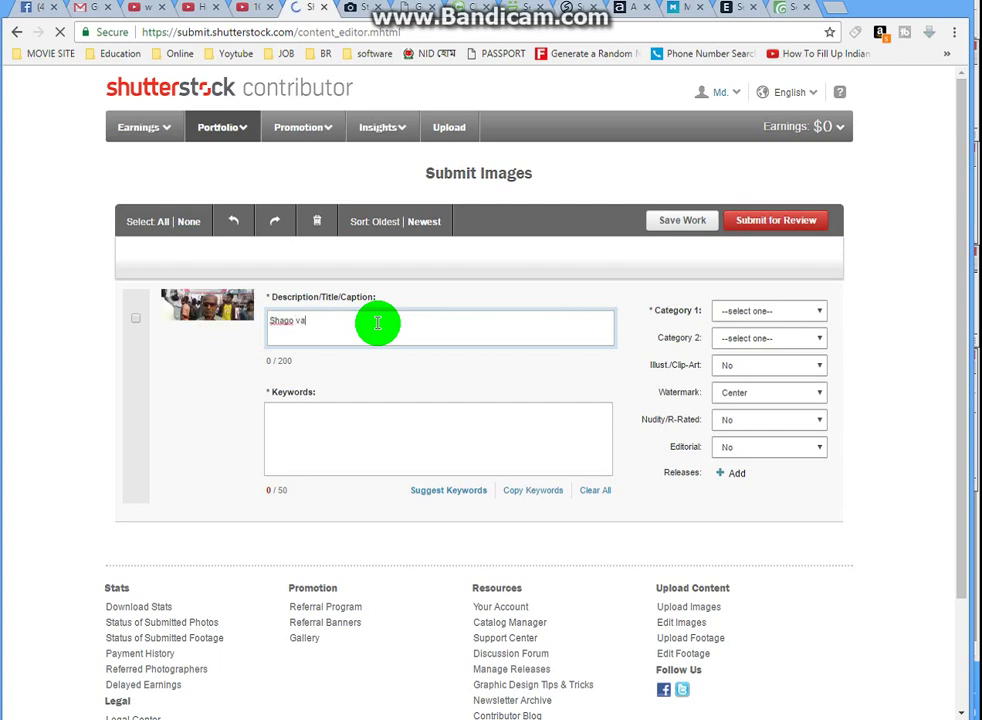
pyautogui.write('is a political leder')
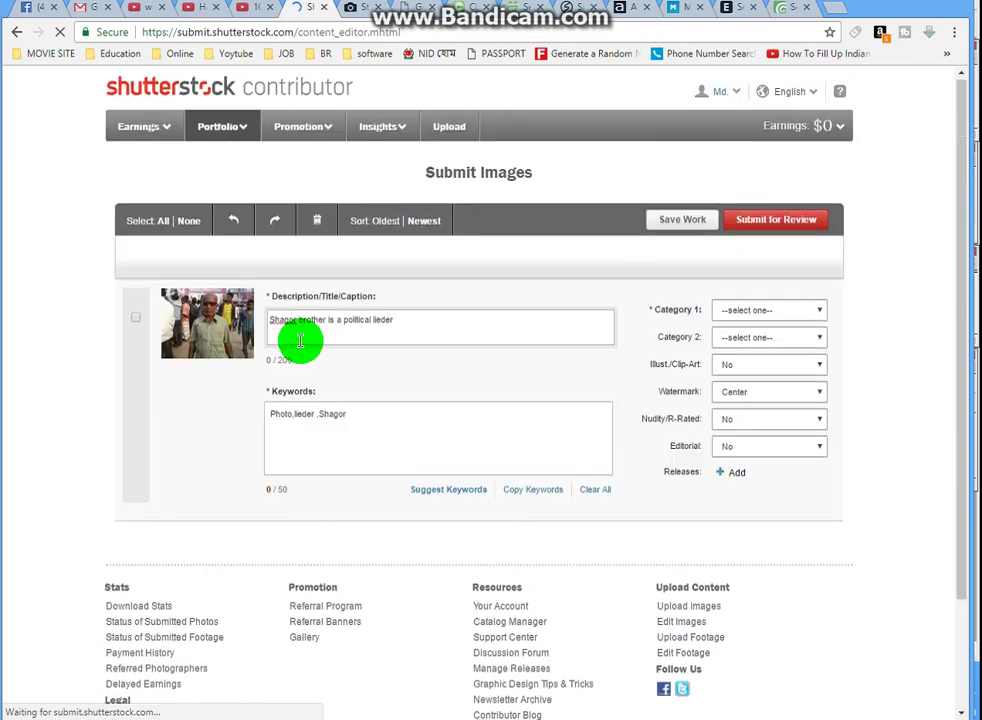
pyautogui.scroll(1, 300, 338)
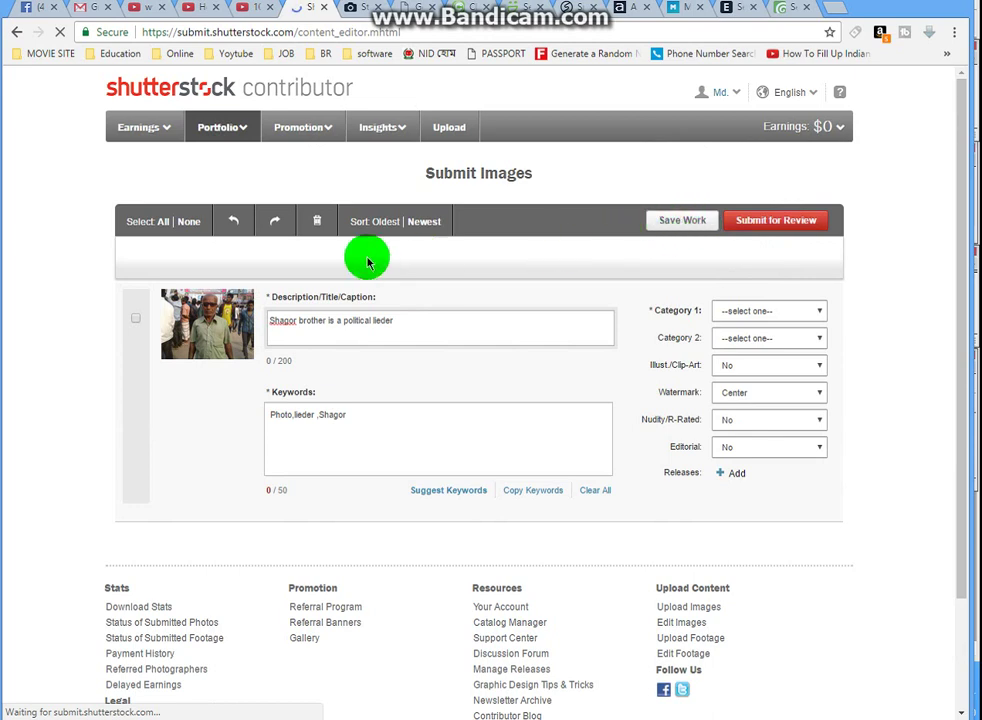
# Set Category 1 to The Arts and leave Category 2 unset.
pyautogui.click(820, 316)
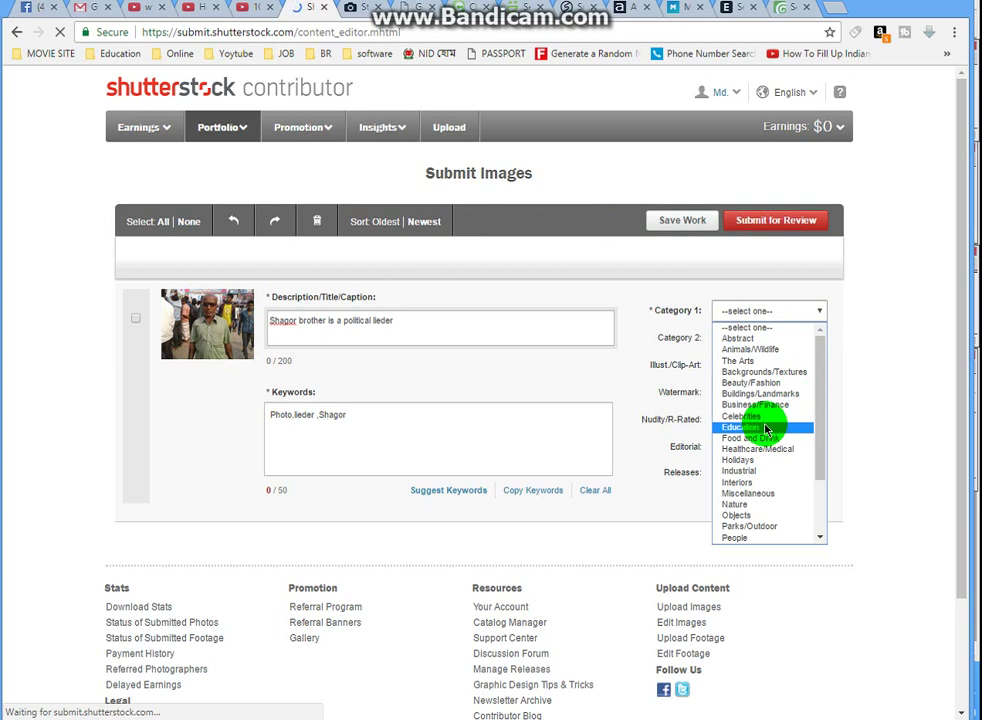
pyautogui.click(755, 362)
pyautogui.click(756, 338)
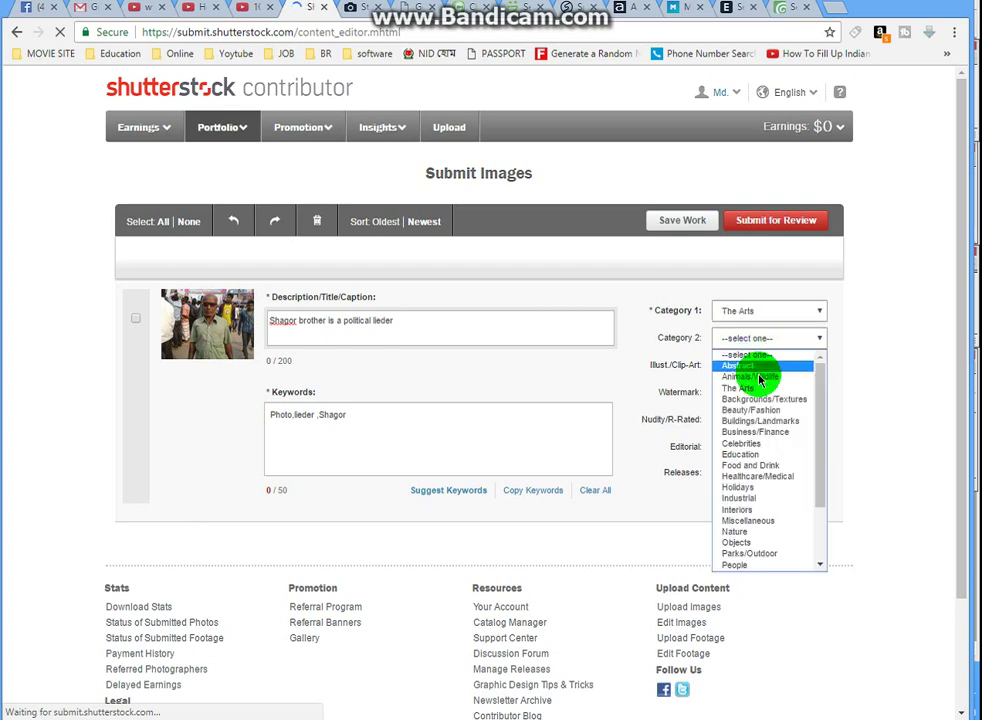
pyautogui.click(913, 393)
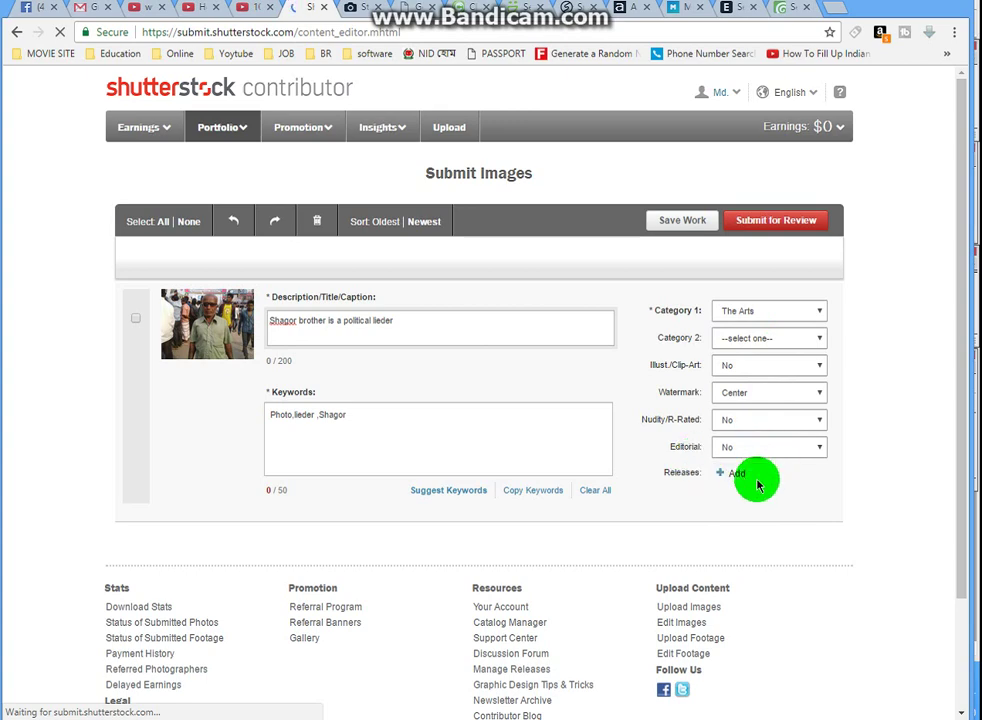
pyautogui.scroll(-3, 740, 470)
pyautogui.scroll(3, 723, 464)
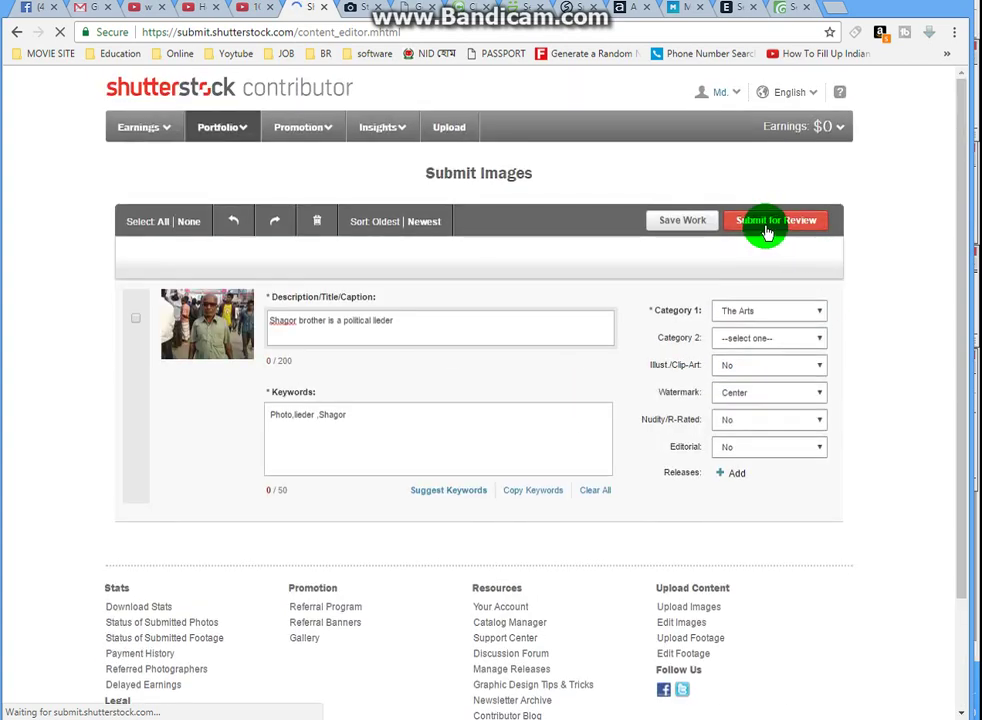